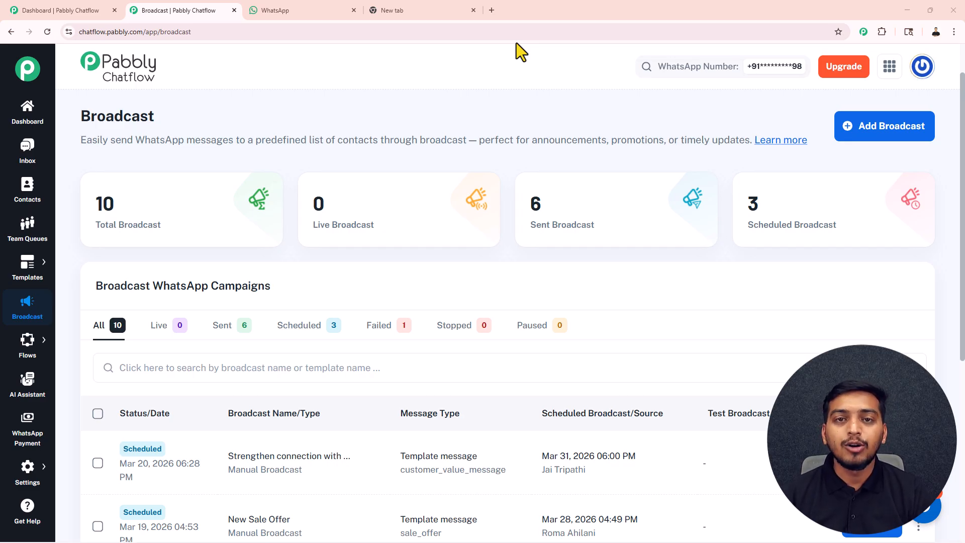
Check the received test message in WhatsApp Web, highlighting the personalised name, then return to Chatflow
click(308, 8)
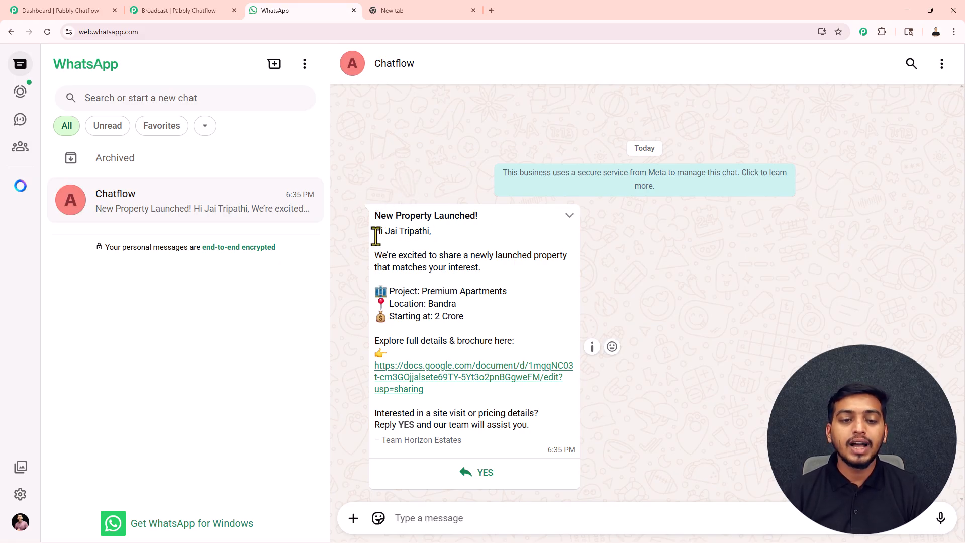
drag(385, 232, 415, 235)
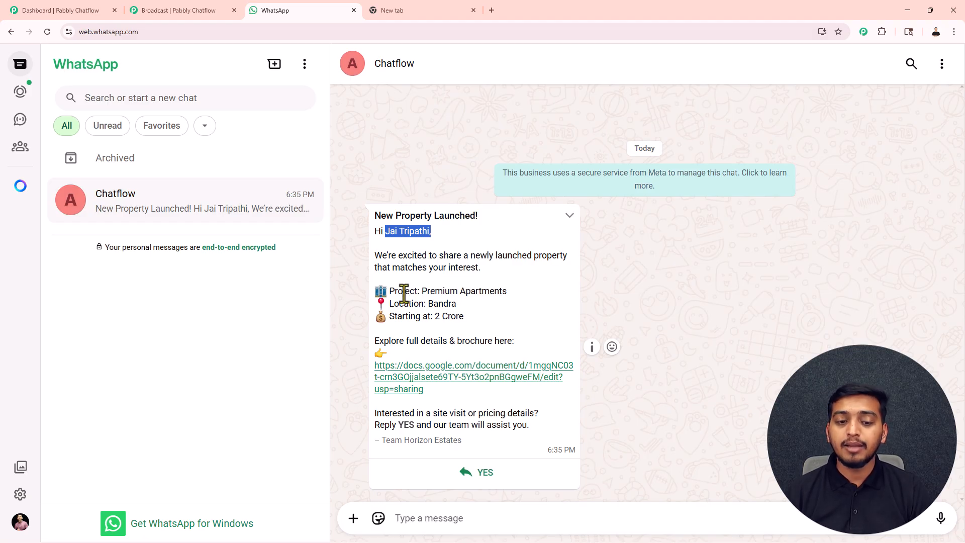
click(405, 322)
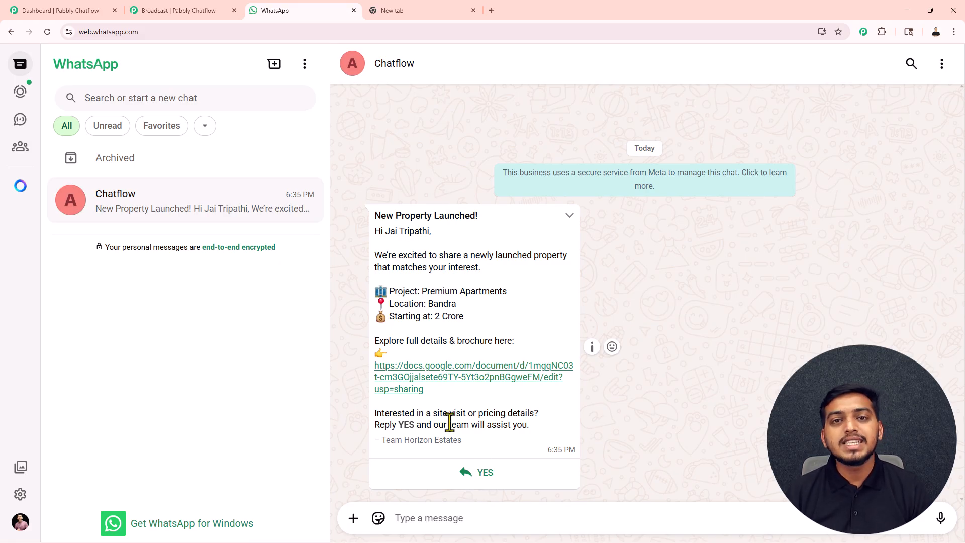
click(203, 10)
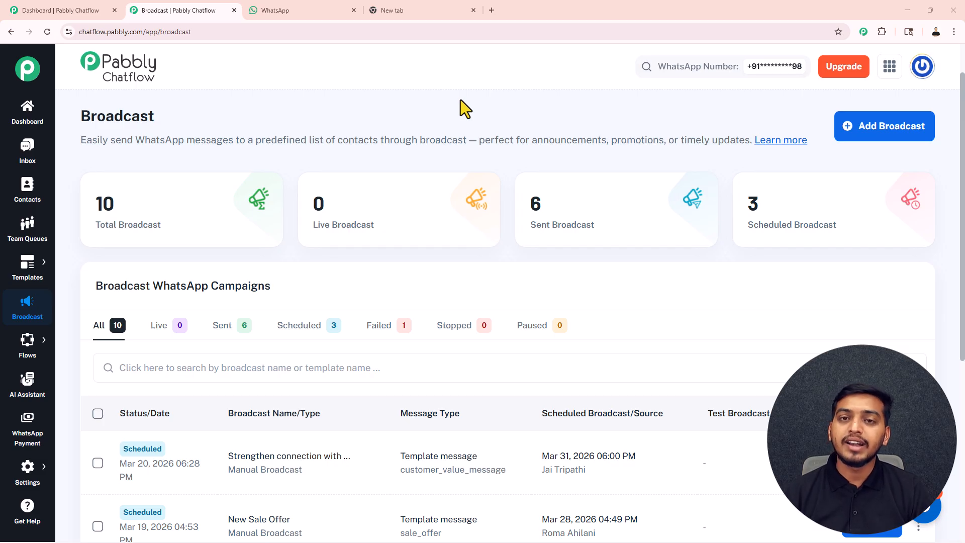
Open pabbly.com/chatflow in a new tab, dismiss the limited-offer popup, and sign in
click(414, 15)
drag(164, 32, 76, 37)
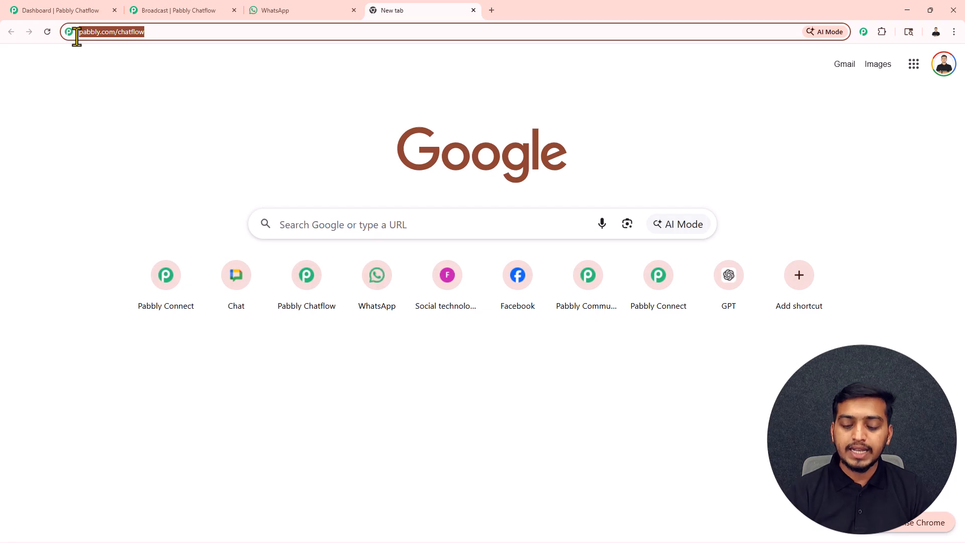
key(Return)
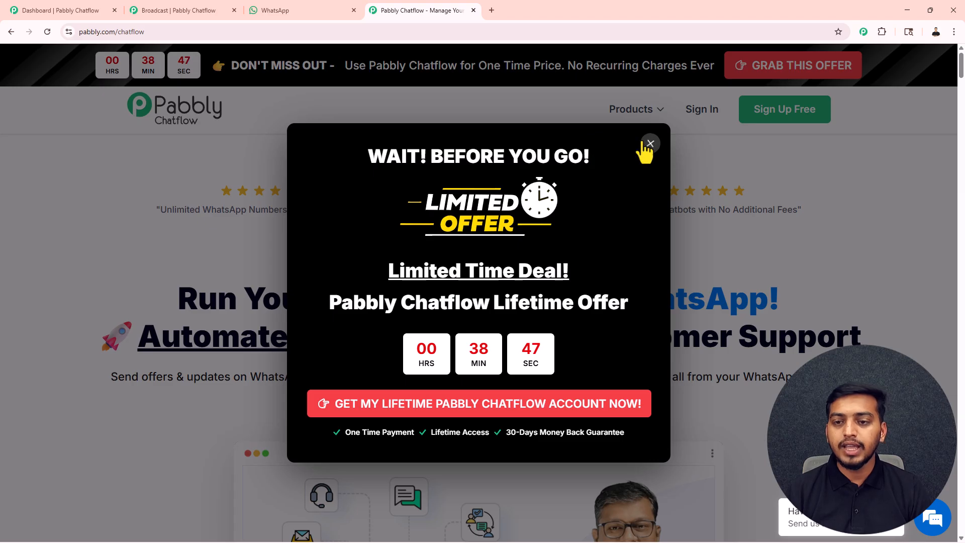
click(649, 149)
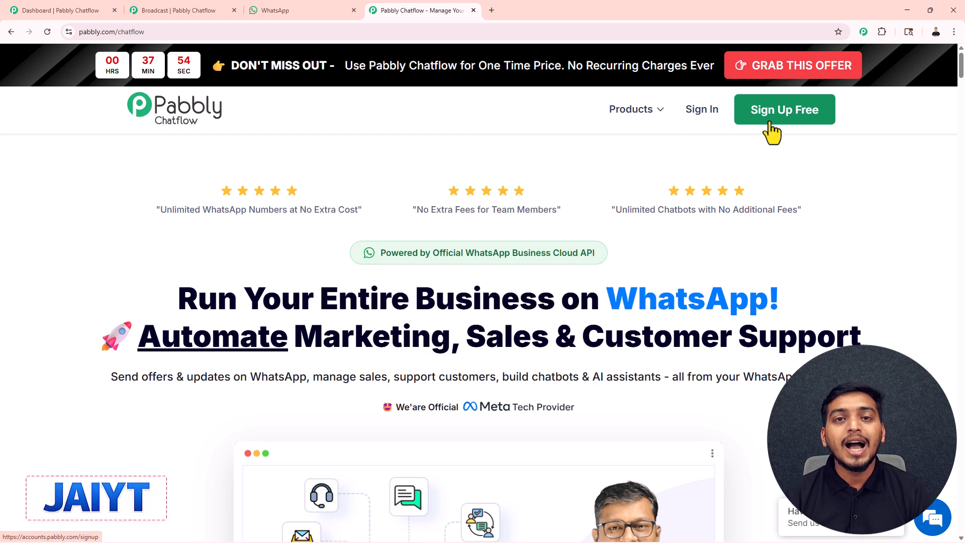
click(703, 112)
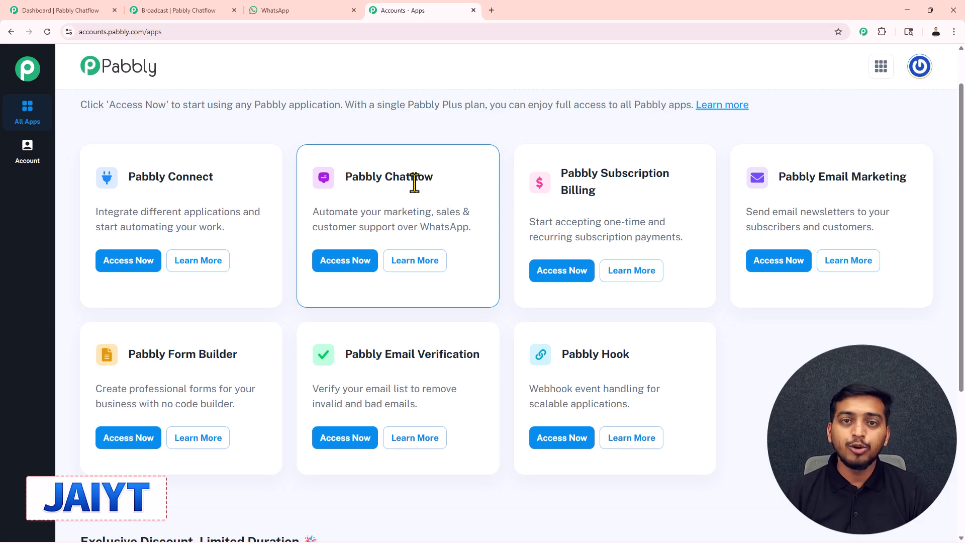
Launch Pabbly Chatflow via Access Now, glance at the WhatsApp number options, and reach Broadcast
click(347, 265)
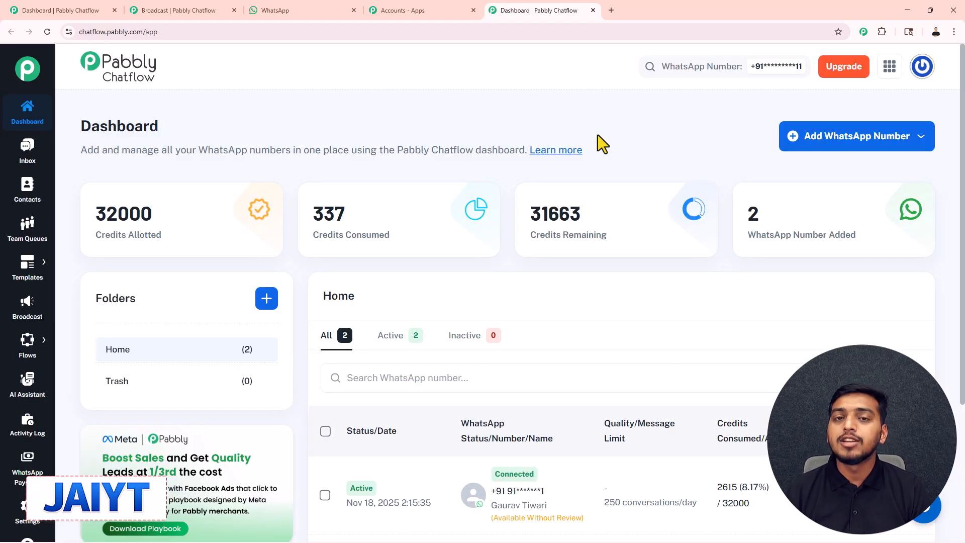
click(823, 142)
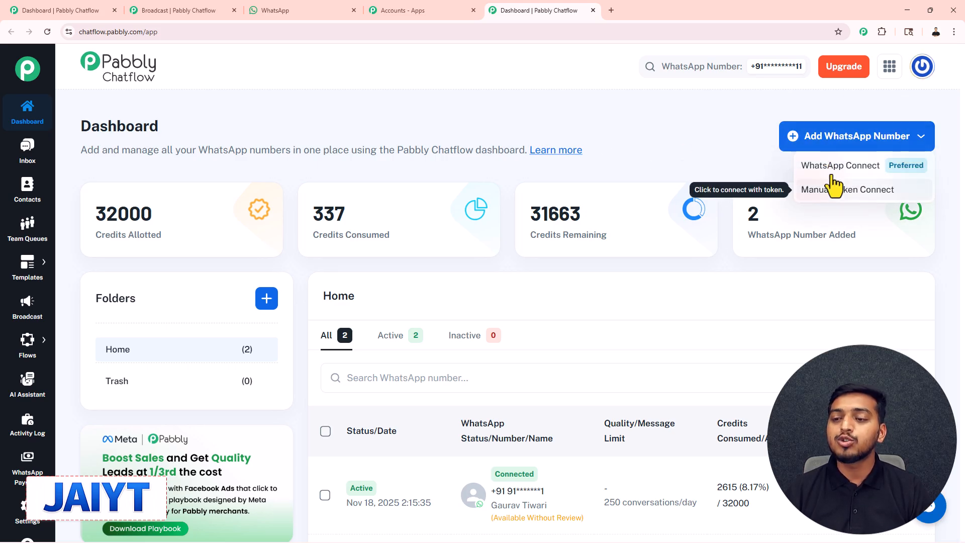
click(734, 134)
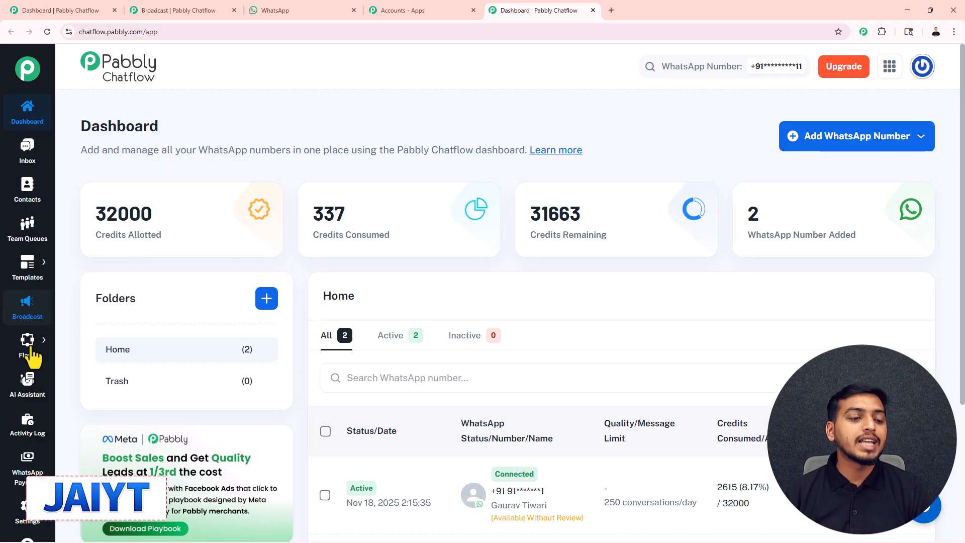
click(26, 314)
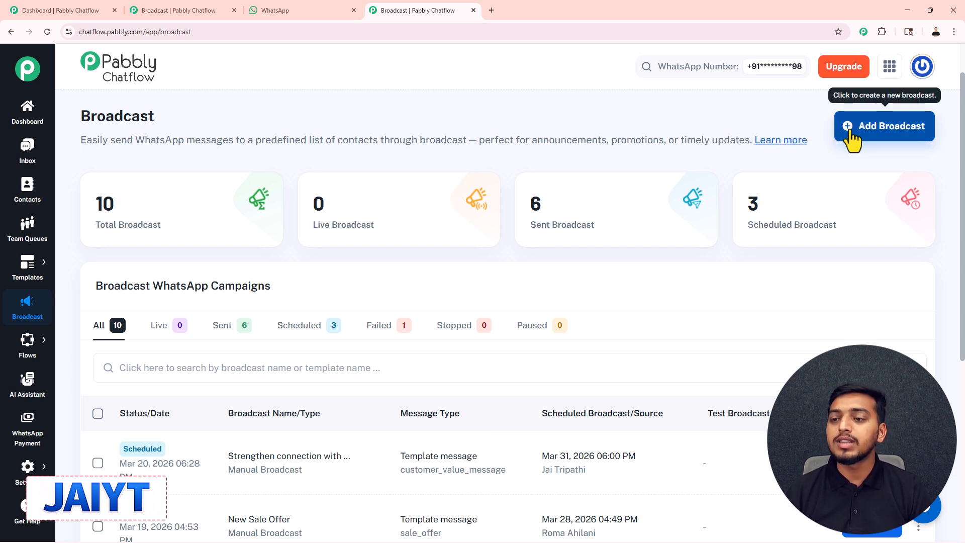
Start a new broadcast and keep Broadcast Campaign as its type
click(888, 133)
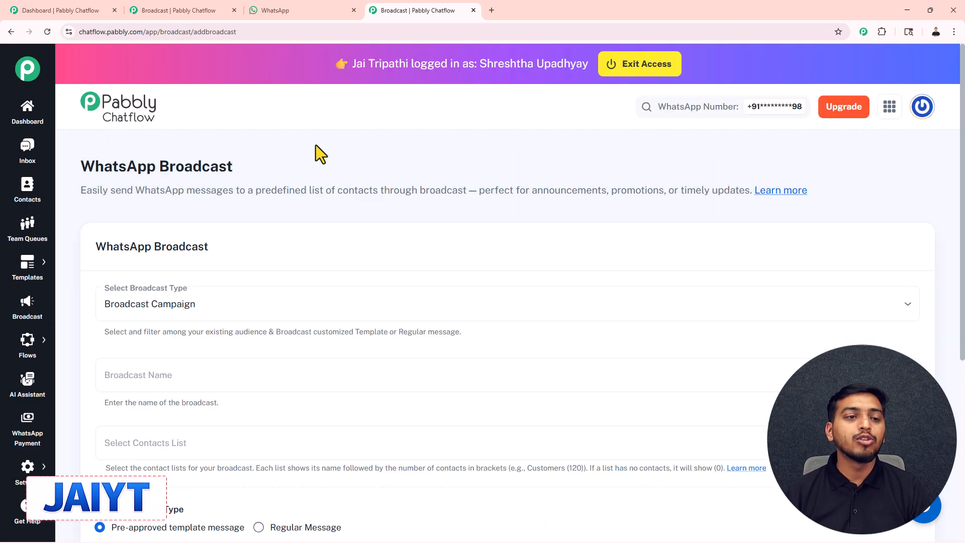
scroll(319, 153, down, 1)
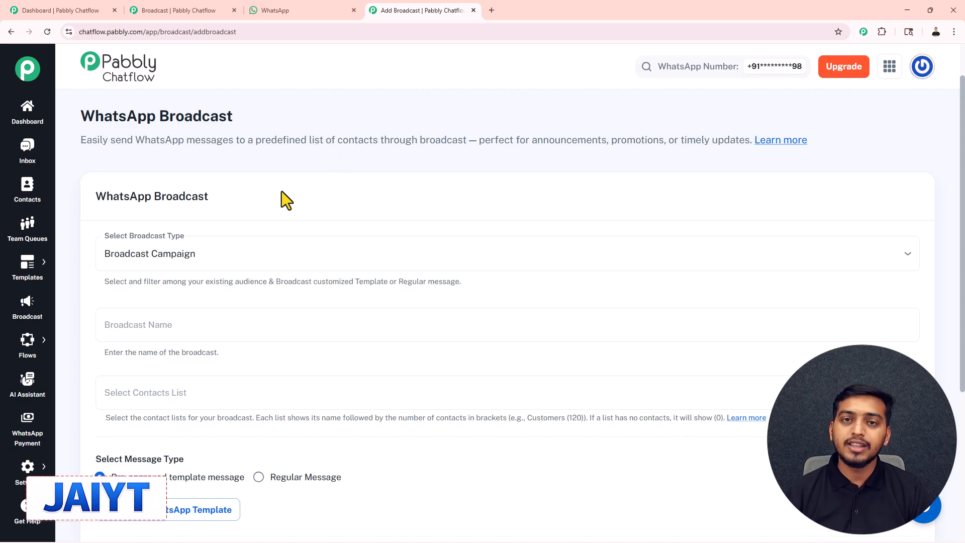
scroll(281, 192, down, 1)
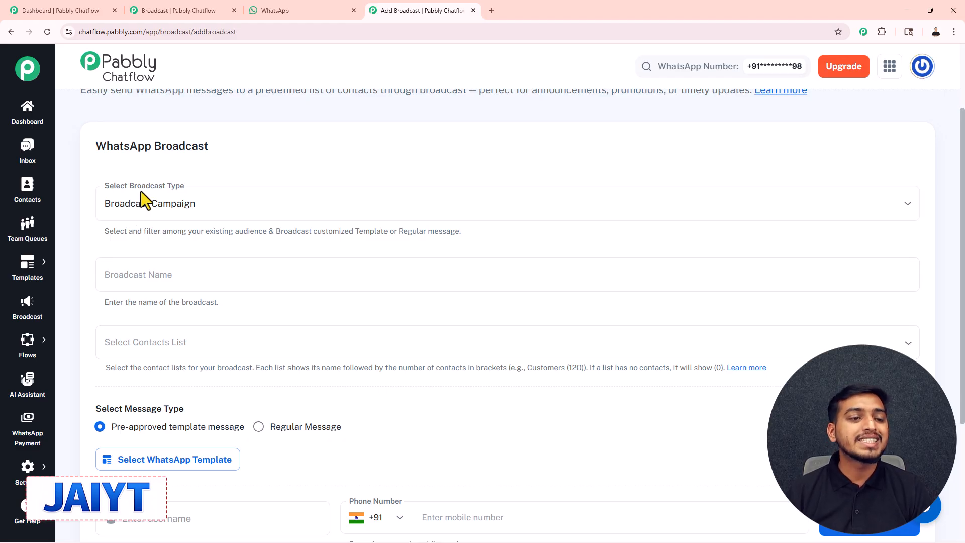
click(220, 203)
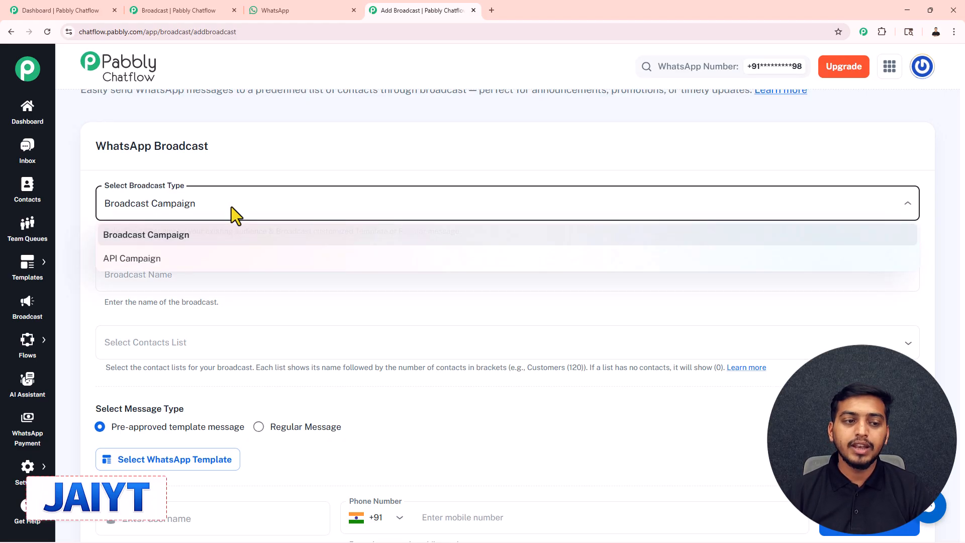
click(183, 236)
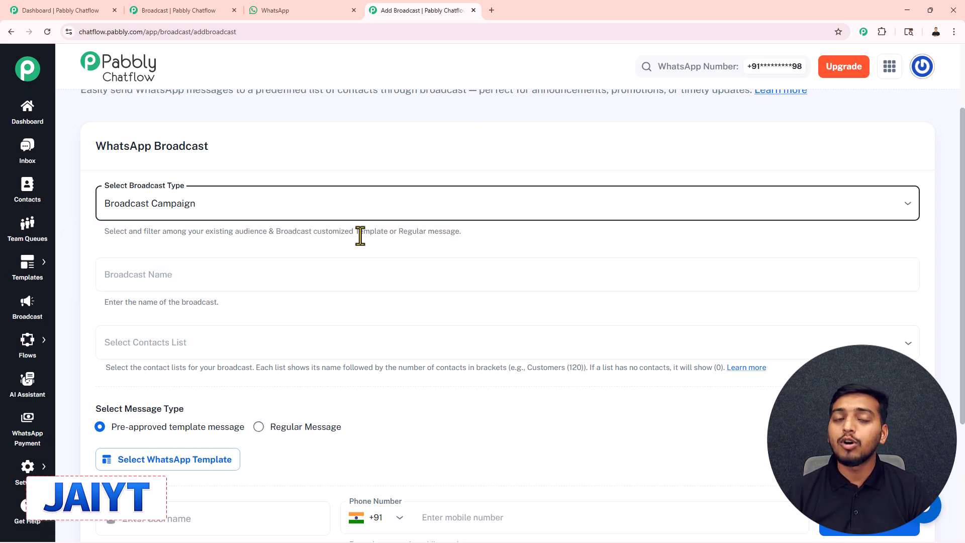
Paste 'WhatsApp Broadcast Automation for Realtors' as the broadcast name and show the contact lists
scroll(361, 236, down, 2)
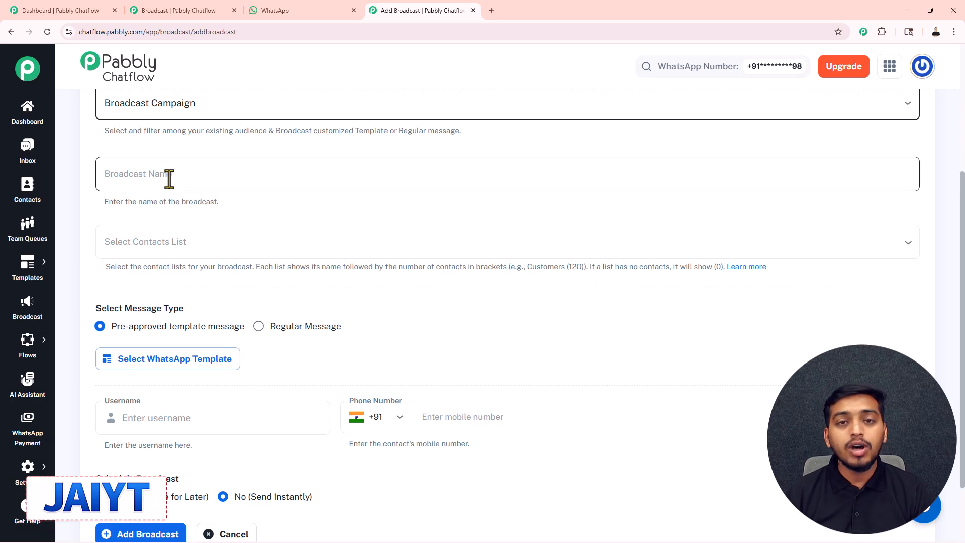
click(308, 179)
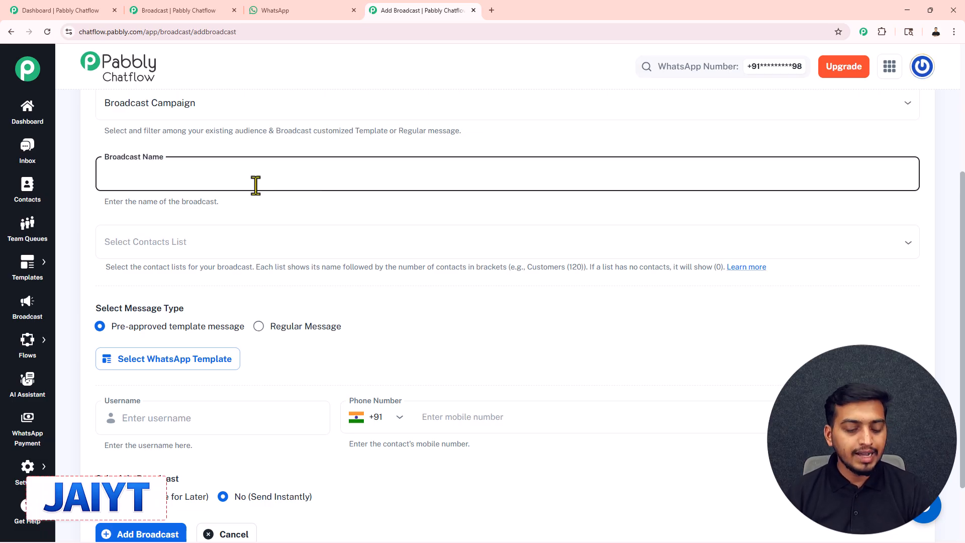
text(WhatsApp Broadcast Automation for Realtors)
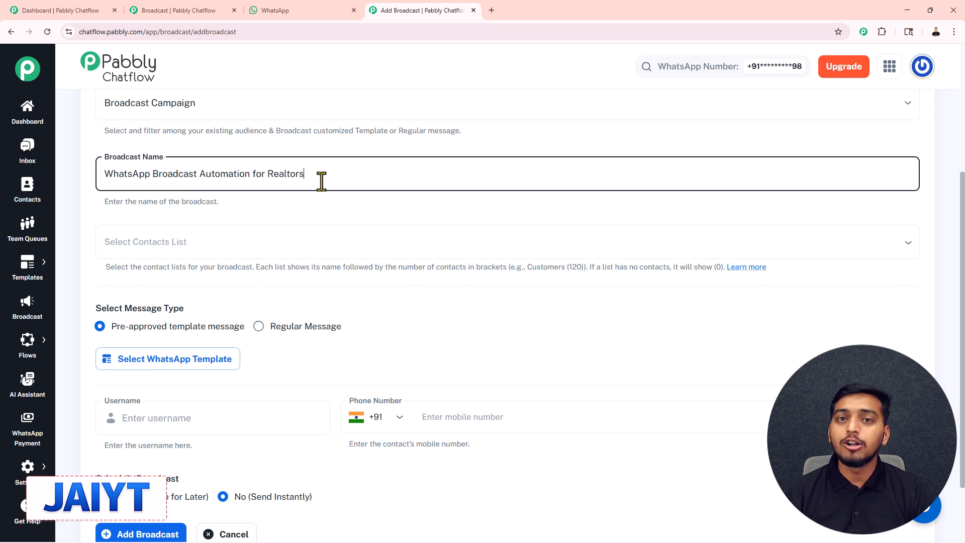
click(314, 210)
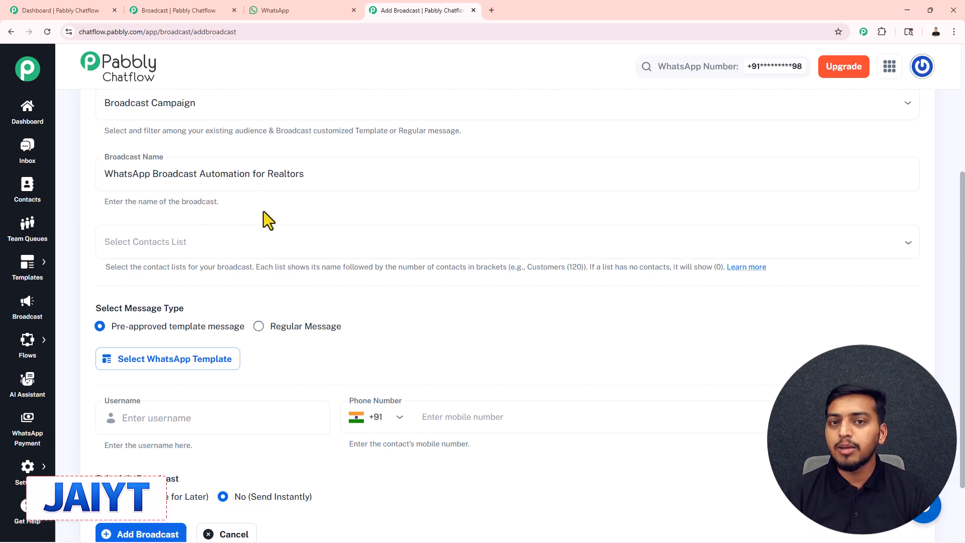
scroll(263, 211, down, 1)
click(243, 200)
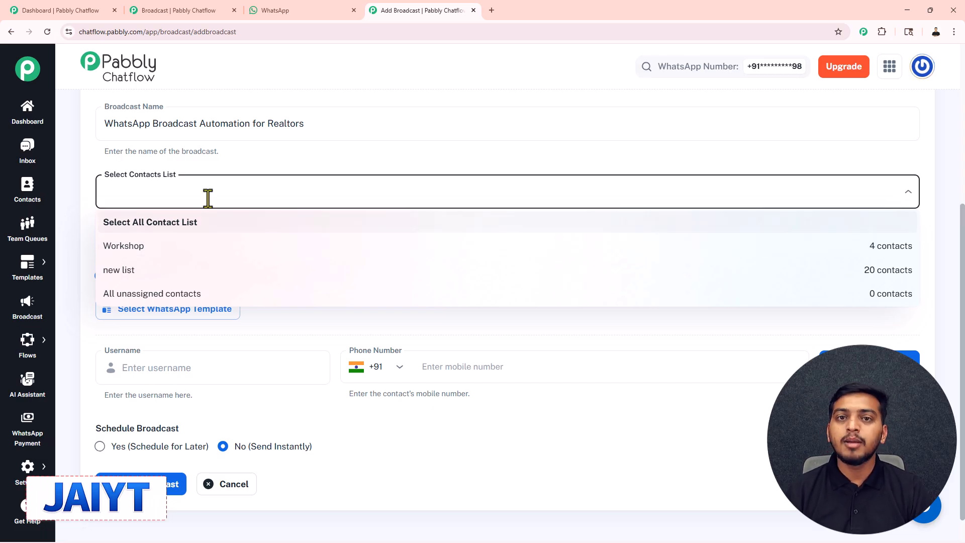
Choose 'new list (20)' as the broadcast's contacts, then switch to the Dashboard tab
click(126, 272)
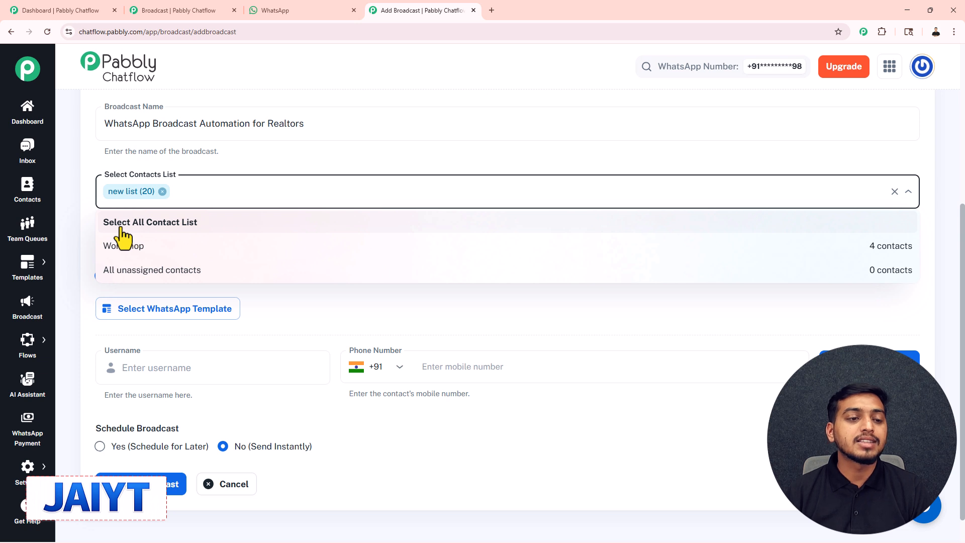
click(264, 156)
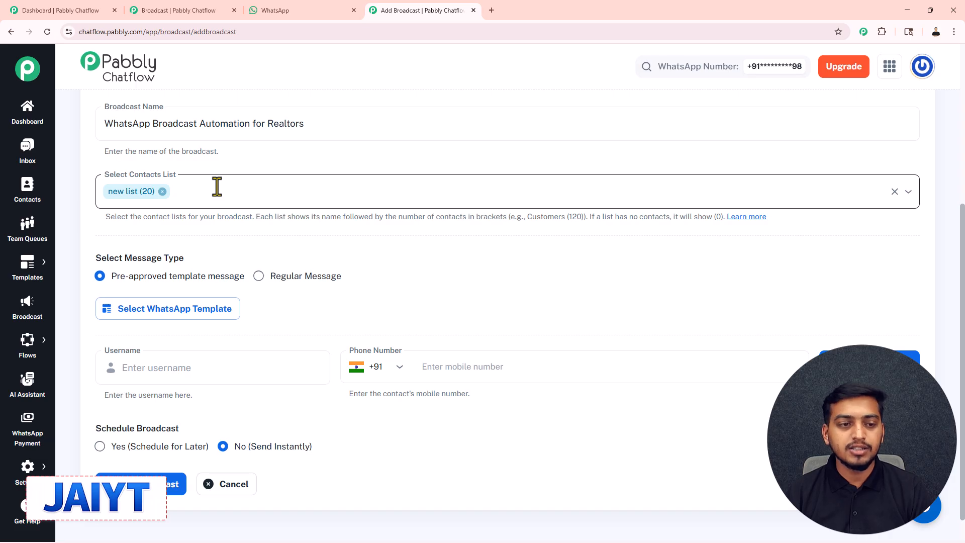
click(86, 14)
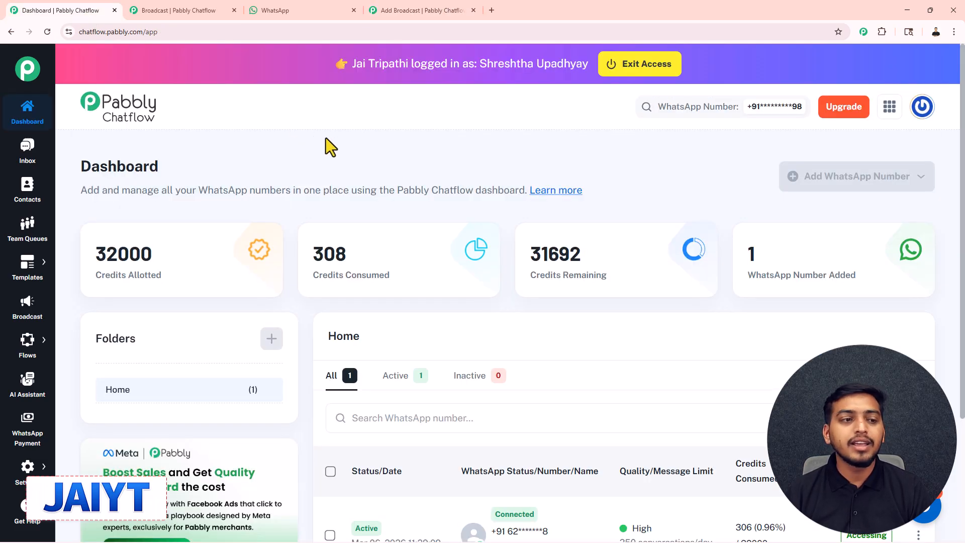
Review the Contacts page and the Add Contact panel's bulk CSV import option
click(30, 199)
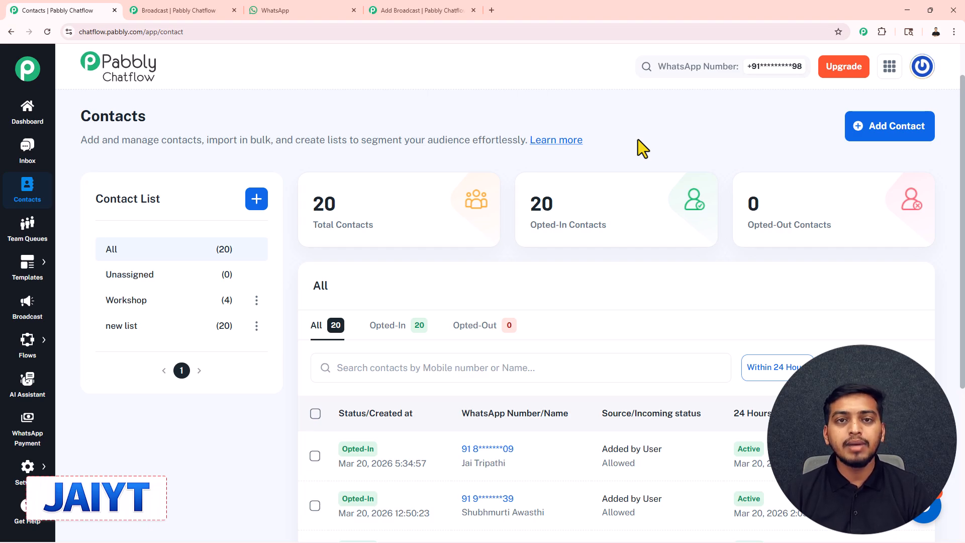
click(875, 127)
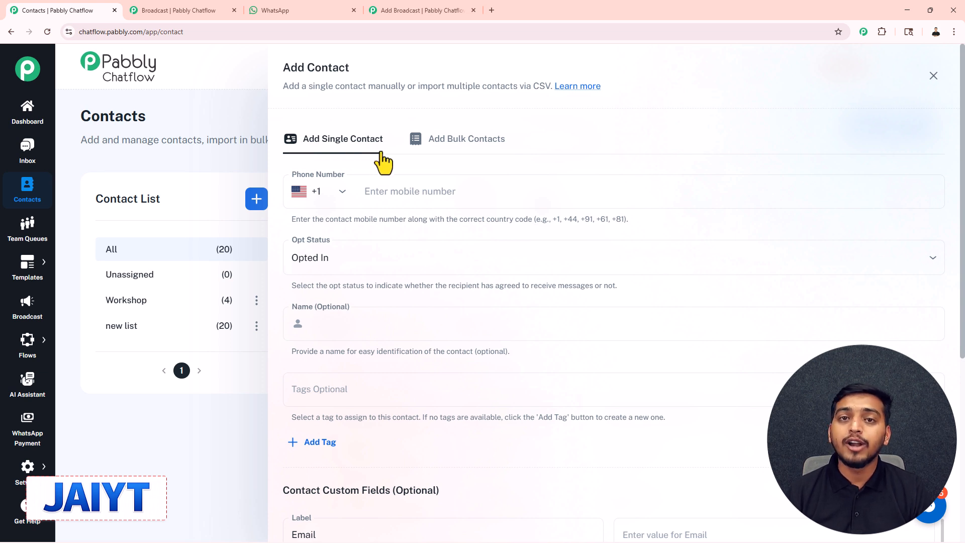
click(457, 143)
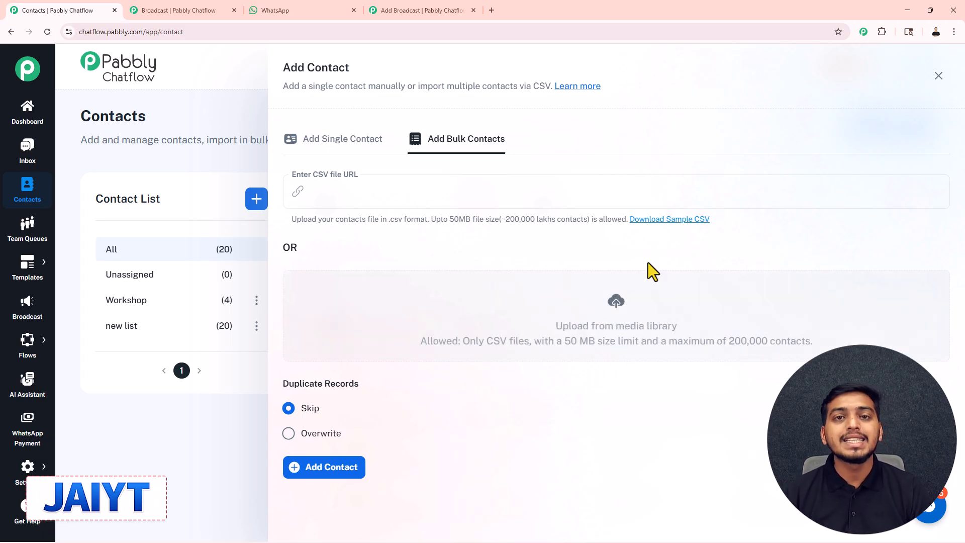
click(938, 77)
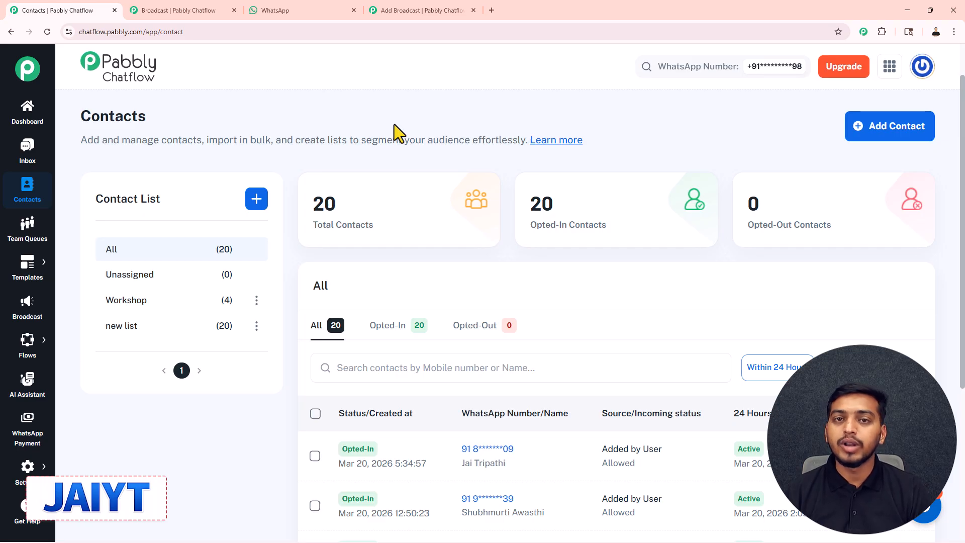
Look at the new contact list panel, then return to the Add Broadcast form
click(256, 200)
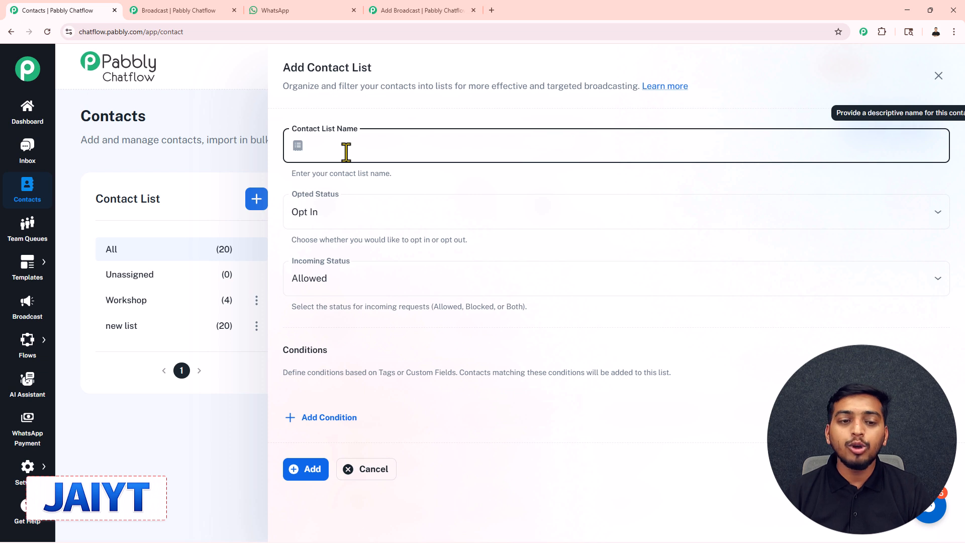
mouse_move(329, 221)
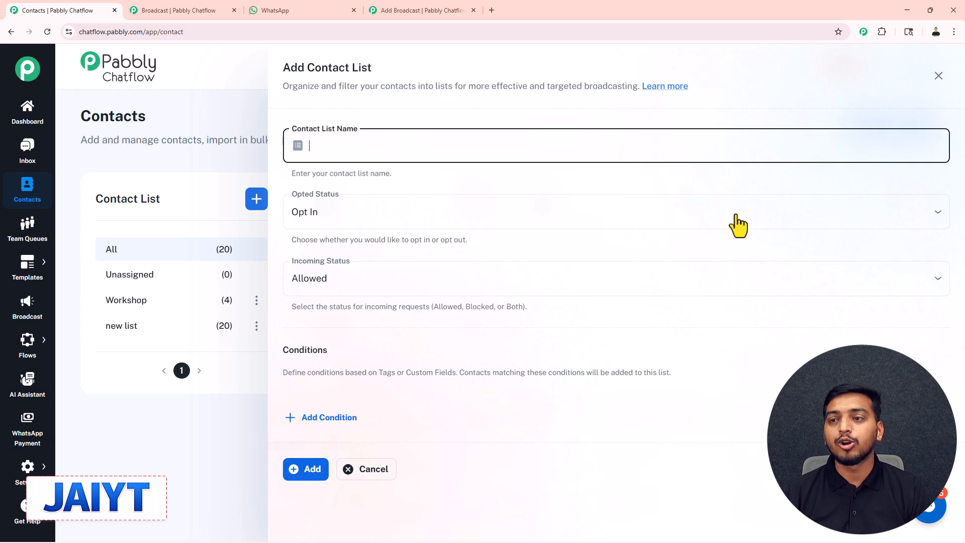
click(938, 75)
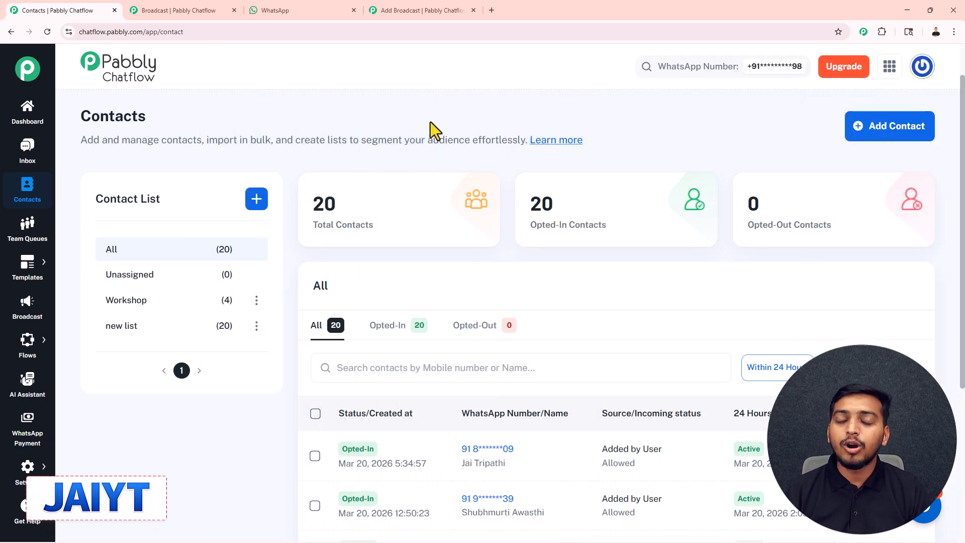
click(425, 9)
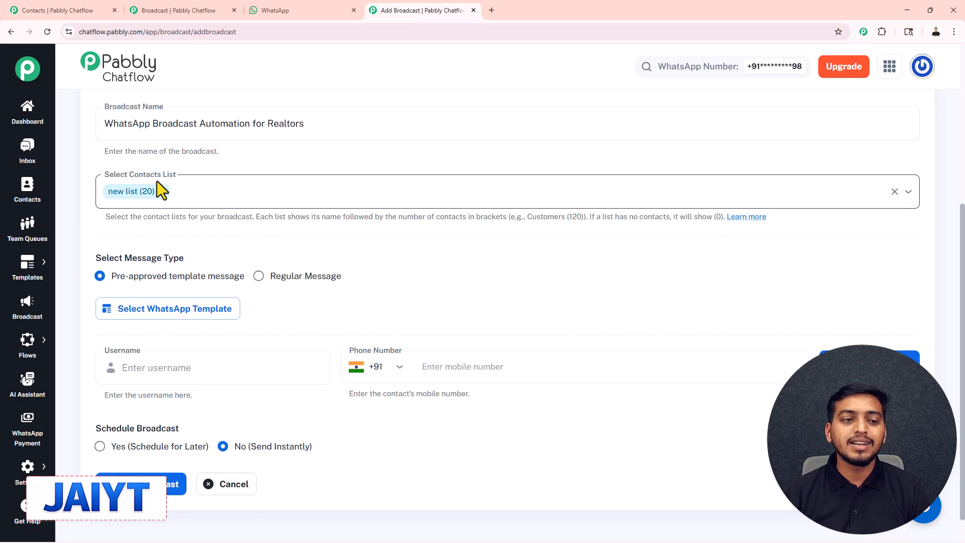
scroll(219, 193, down, 1)
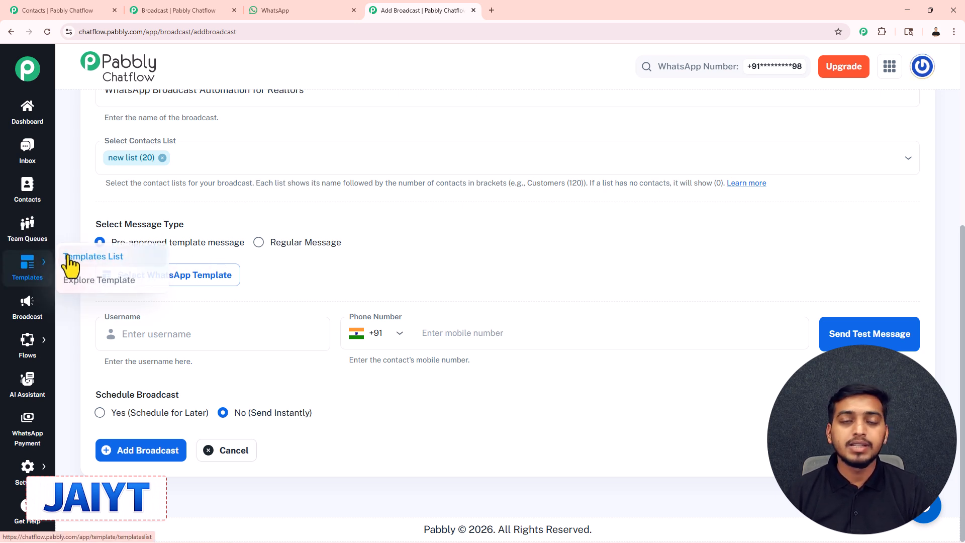
click(260, 244)
scroll(333, 175, down, 1)
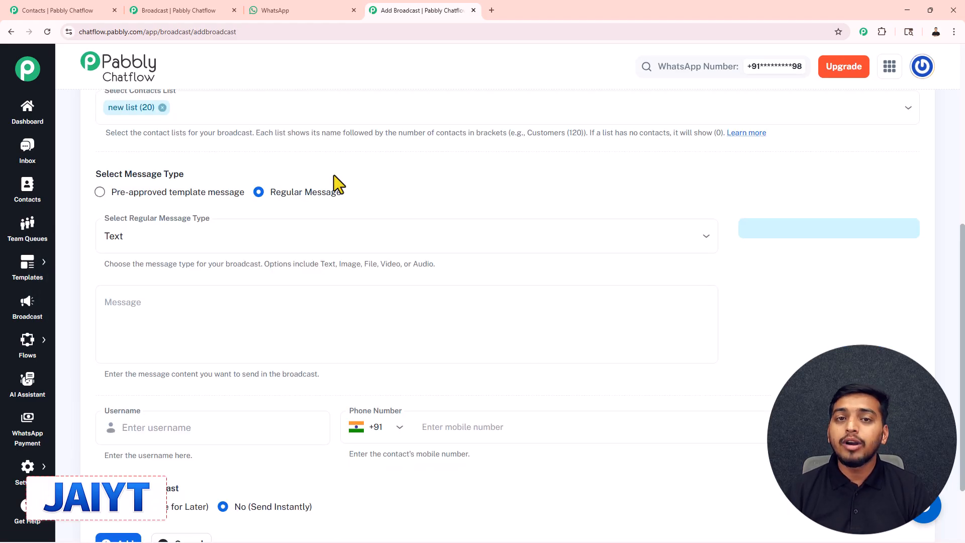
click(157, 307)
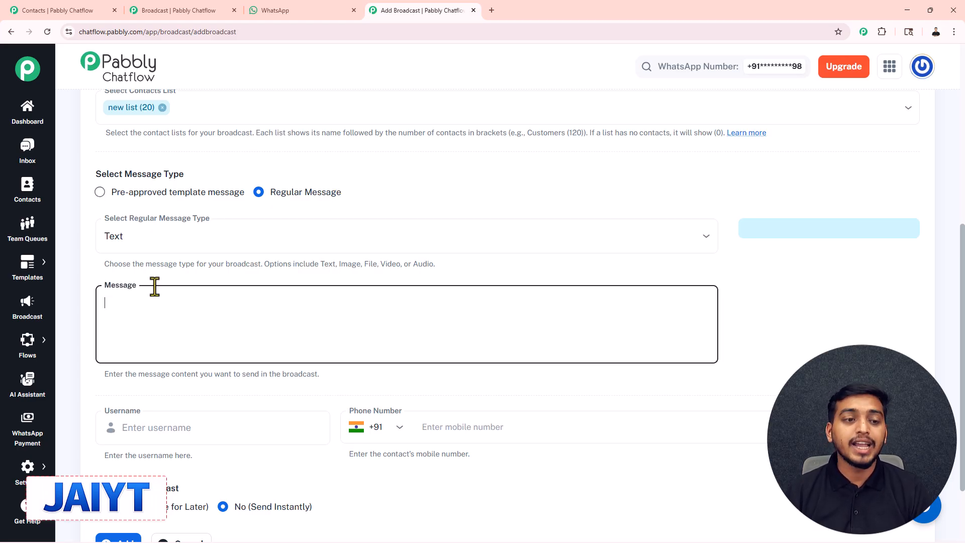
click(149, 230)
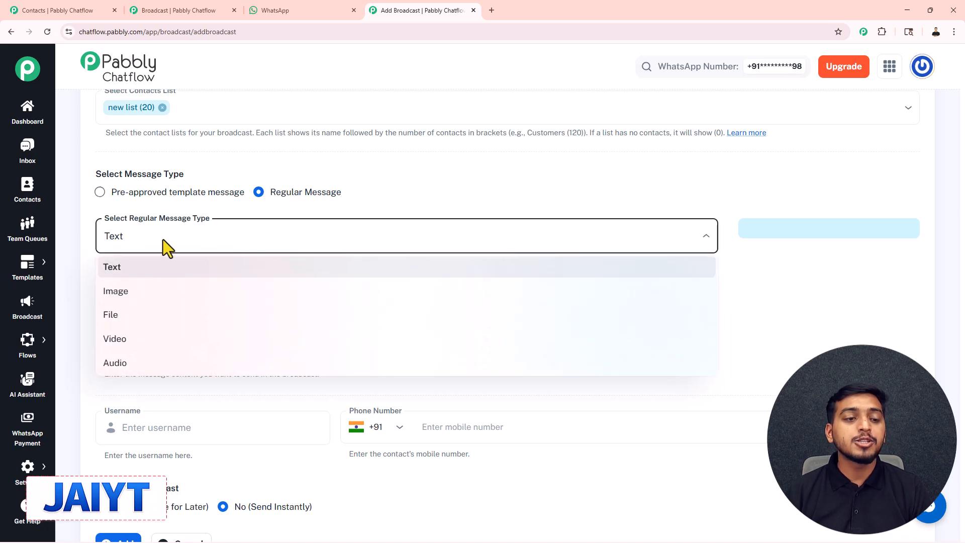
click(170, 264)
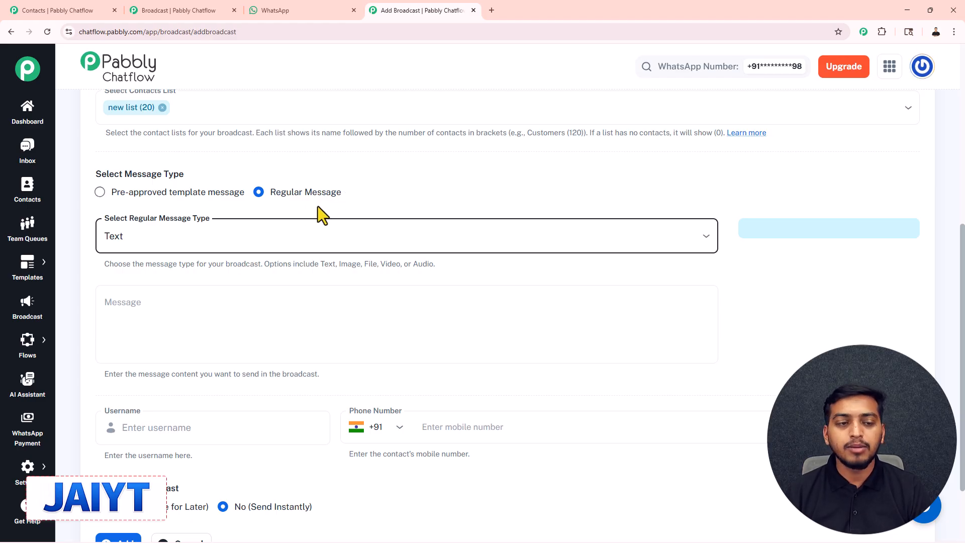
click(100, 195)
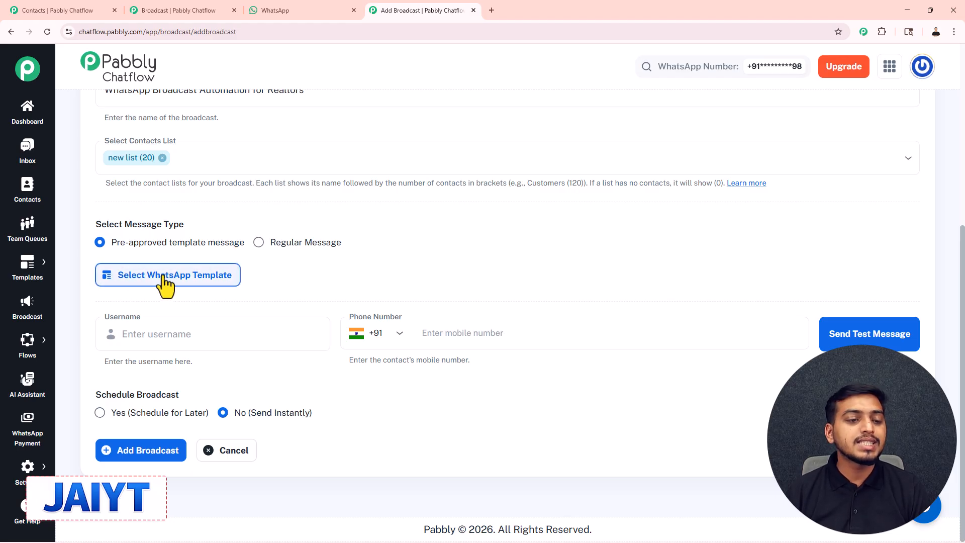
Pick the property_launch_broadcast template from the approved WhatsApp templates
click(208, 276)
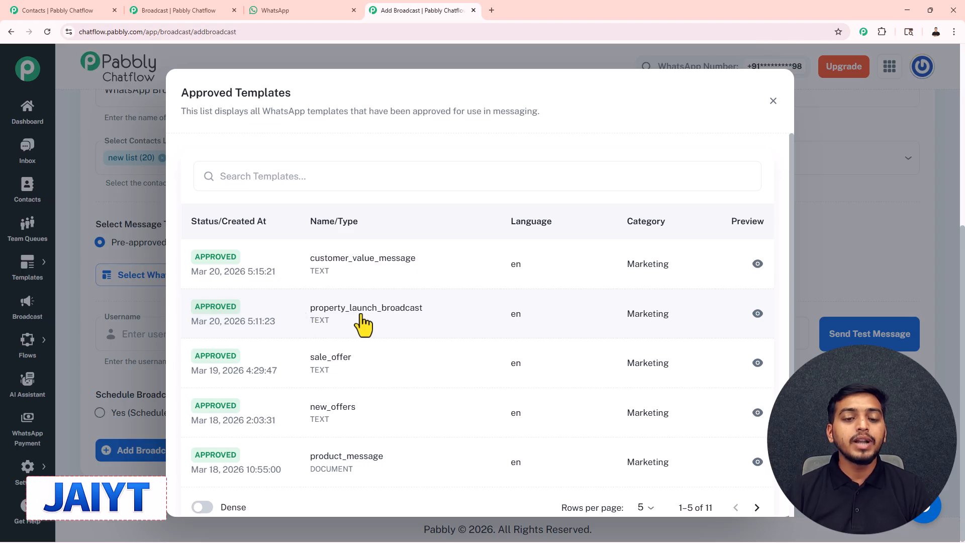
click(394, 320)
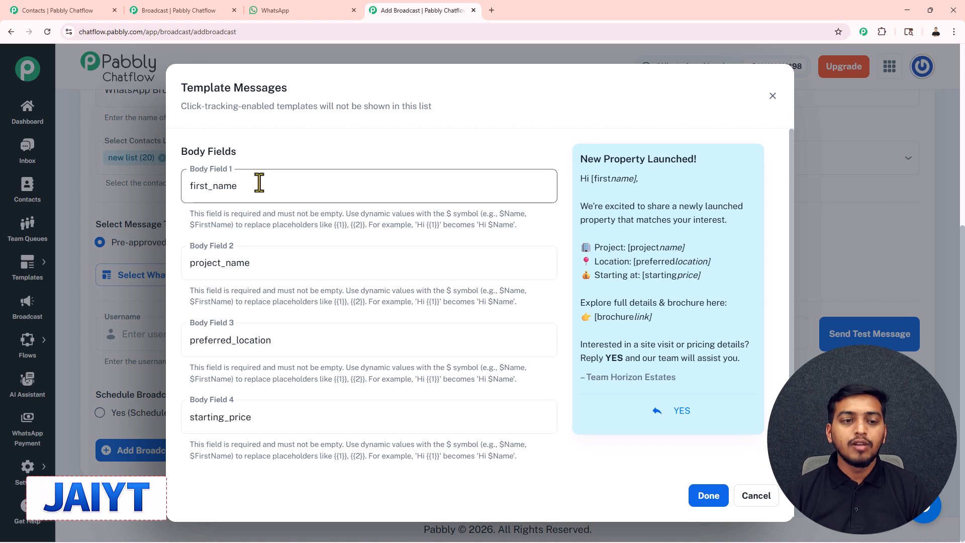
Fill Body Field 1 with $Name and Body Field 2 with Deluxe Duplex
drag(248, 196, 187, 191)
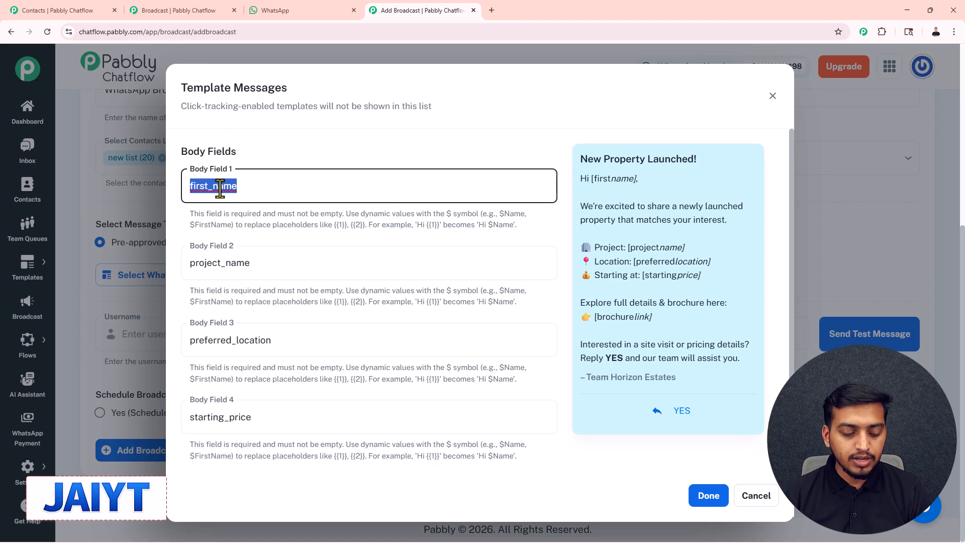
text($)
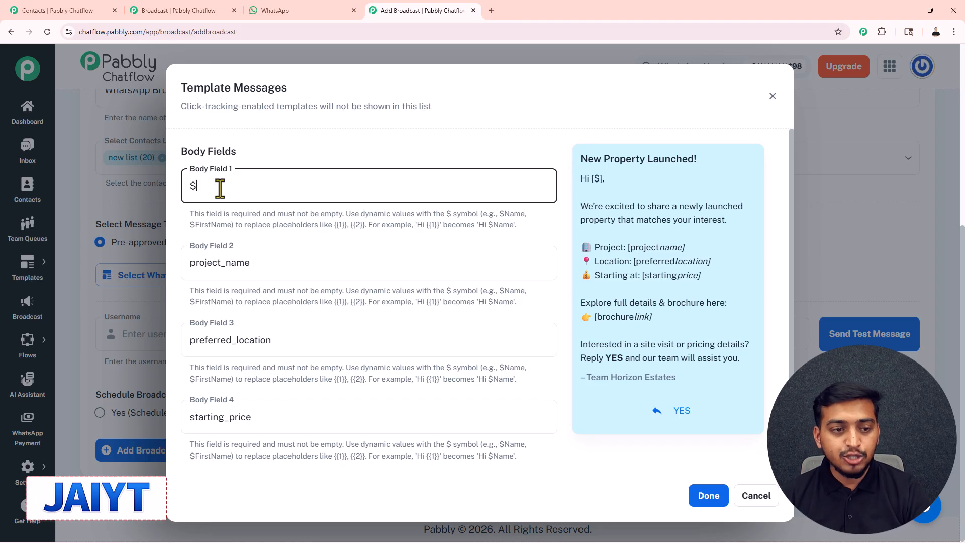
text(Name)
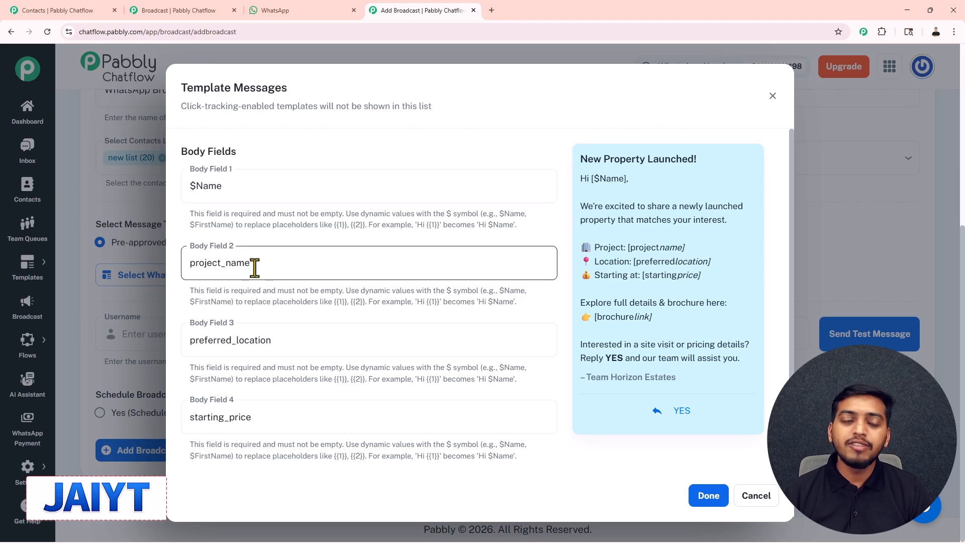
drag(252, 267, 189, 263)
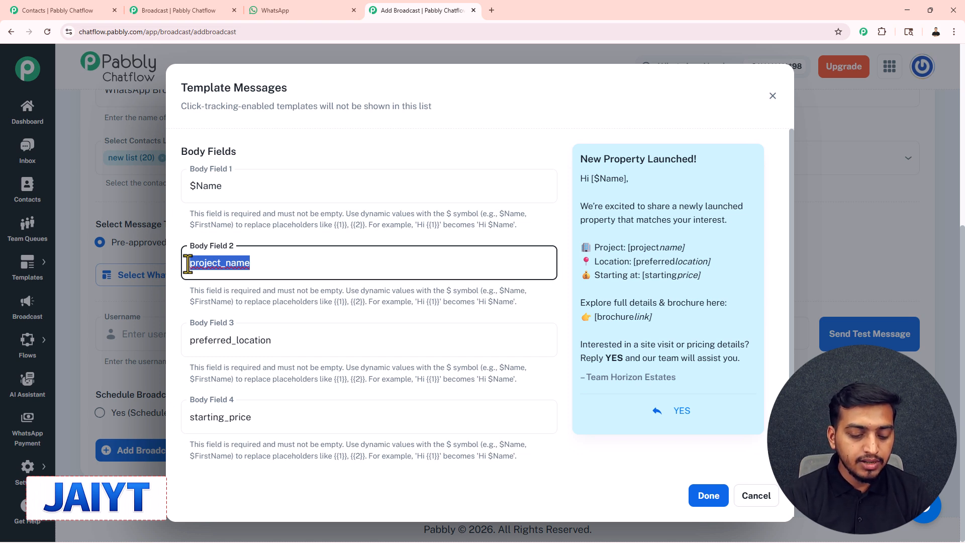
text(Deluxe Duplex)
drag(261, 270, 185, 264)
click(227, 341)
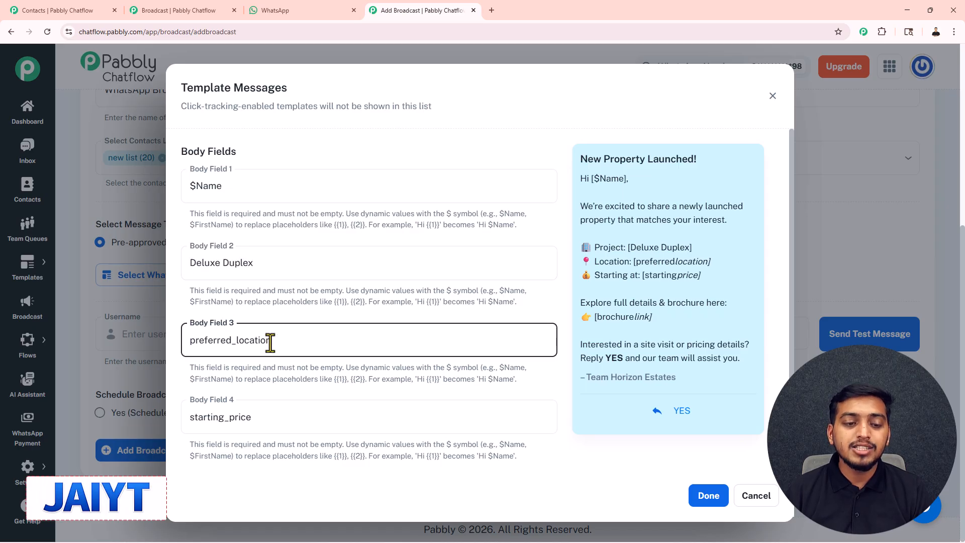
Fill the remaining fields with 'Bandra, Mumbai', '1 Crore only' and the Google Docs brochure link
drag(270, 343, 183, 339)
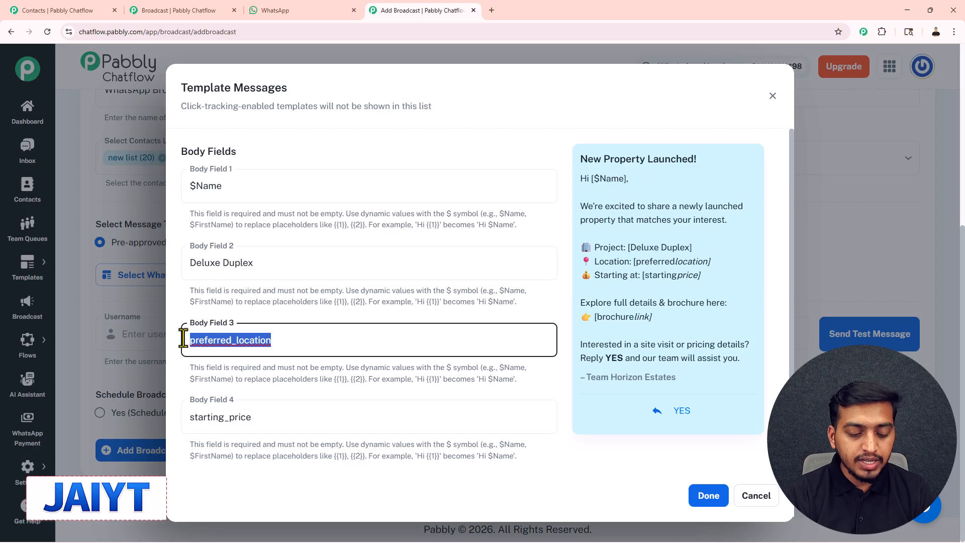
text(Bandra, Mumbai)
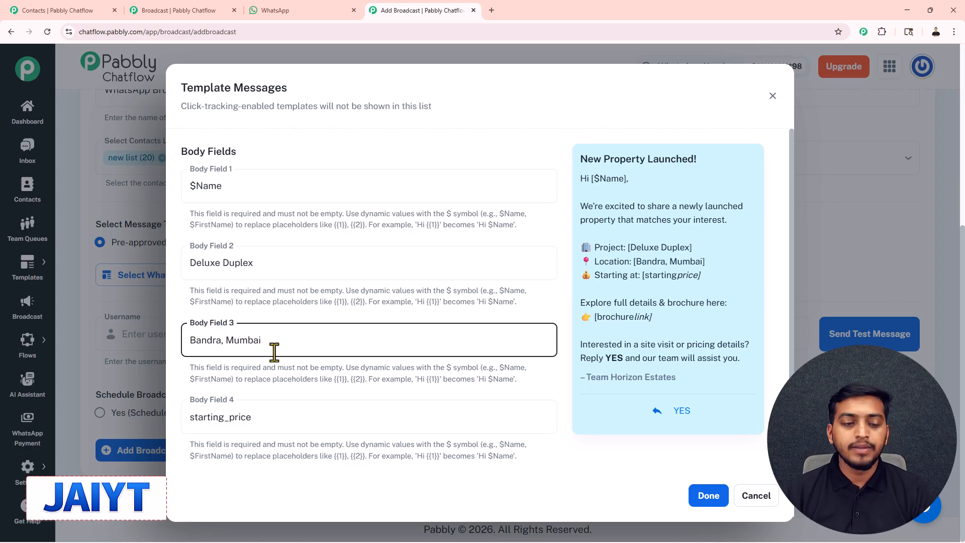
scroll(274, 351, down, 1)
drag(273, 351, 184, 354)
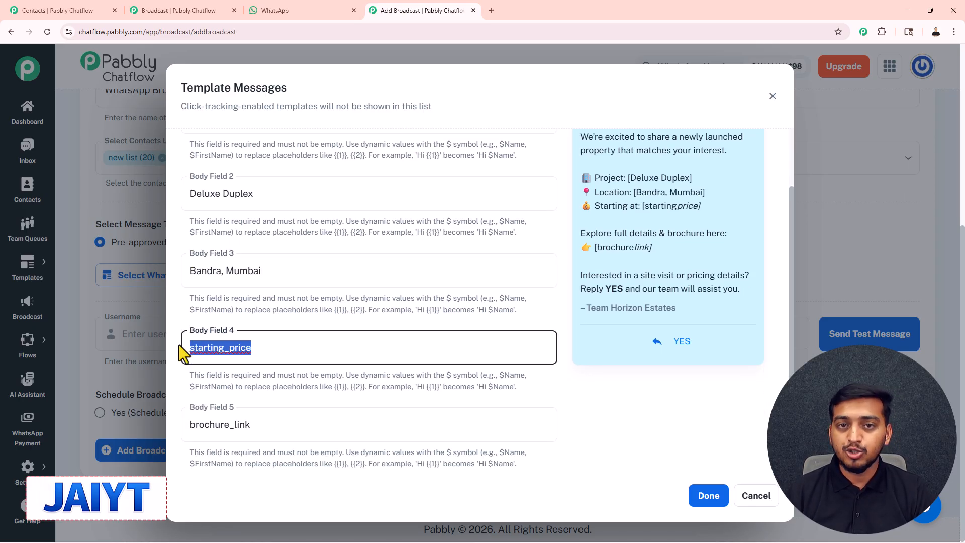
text(1 Crore only)
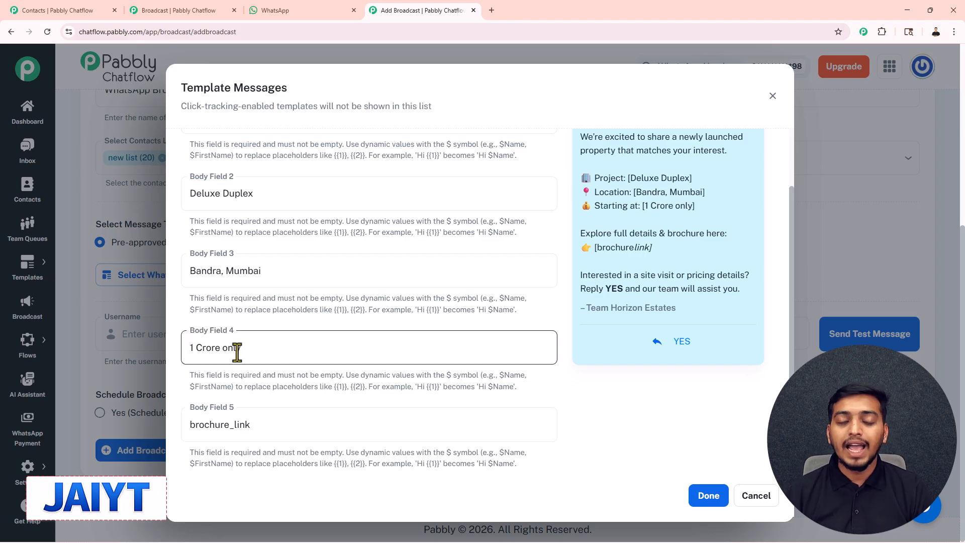
drag(254, 425, 188, 425)
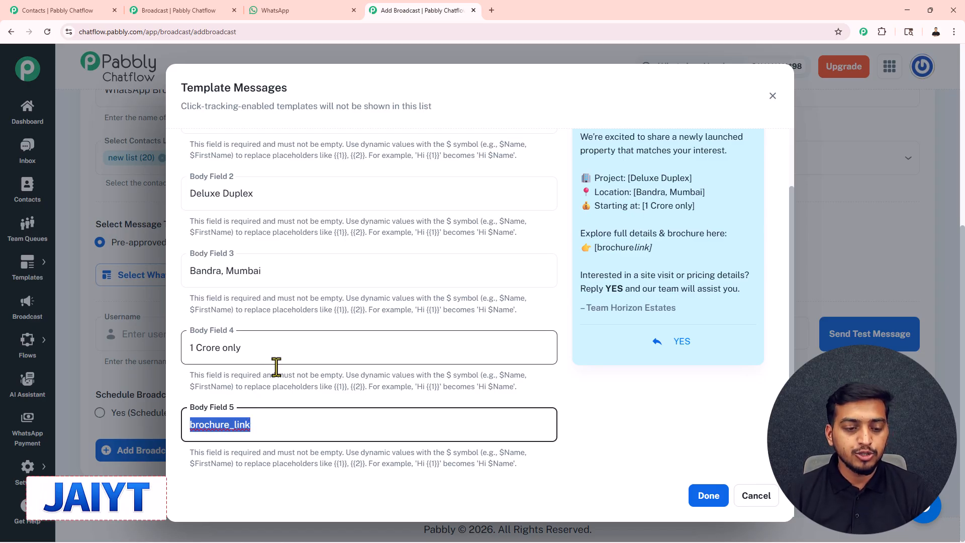
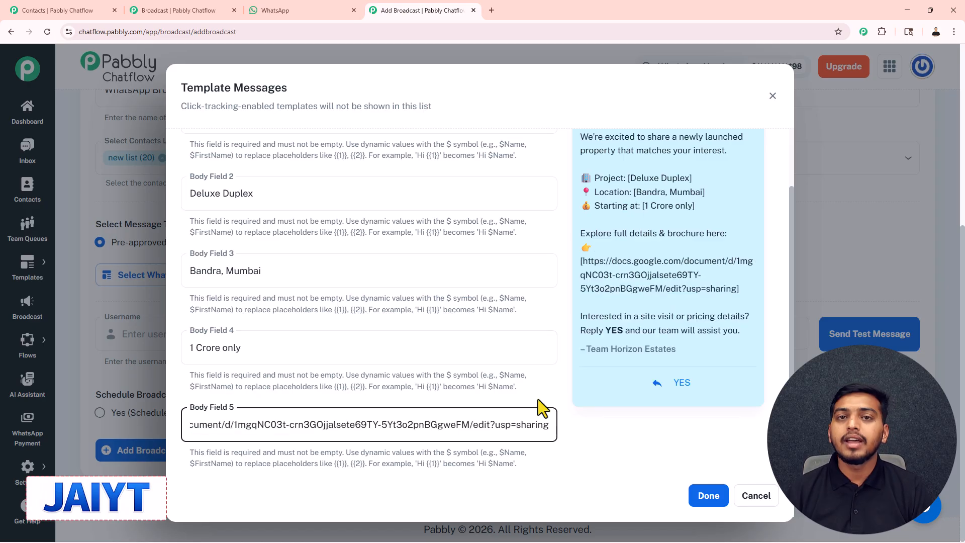
scroll(403, 384, up, 2)
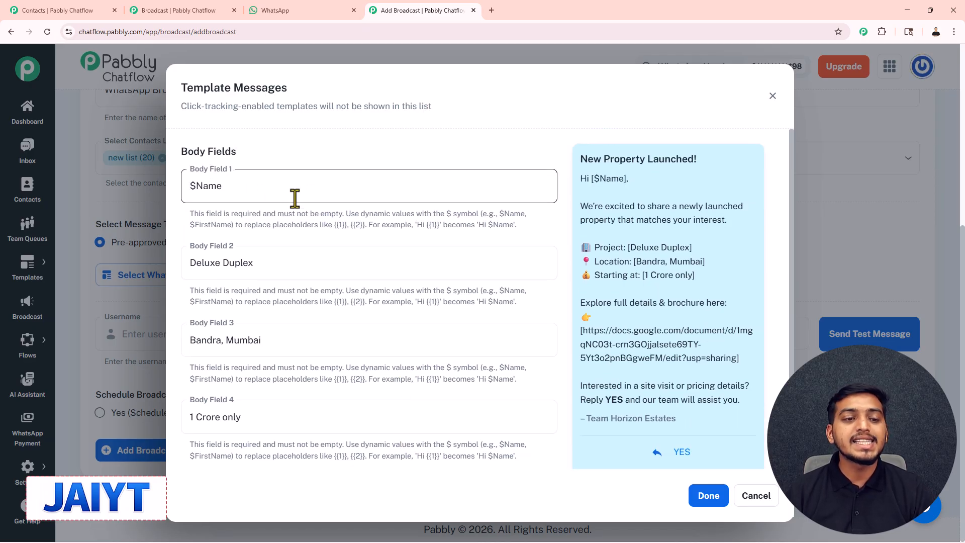
scroll(293, 198, down, 2)
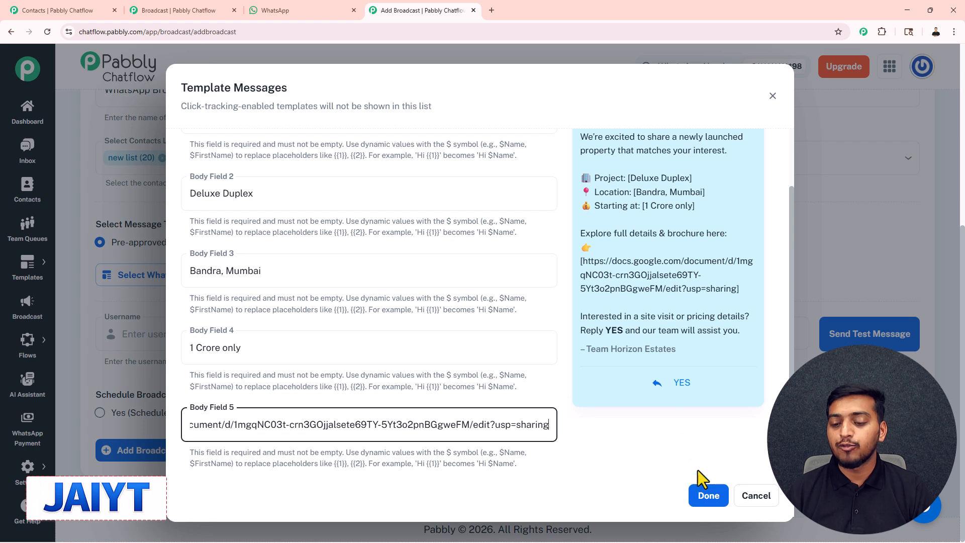
Apply the filled property-launch template with Done, then switch to the Dashboard tab
click(706, 496)
scroll(382, 243, down, 2)
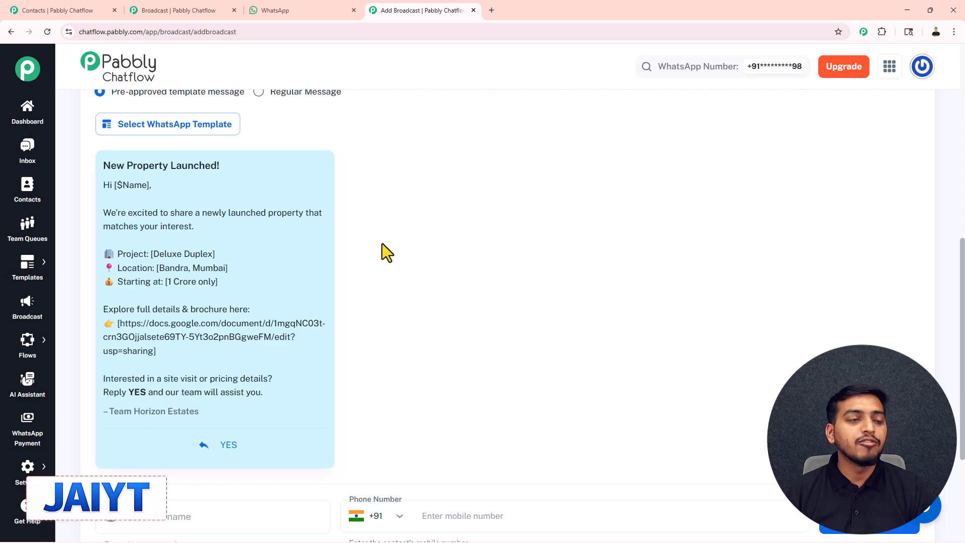
click(56, 10)
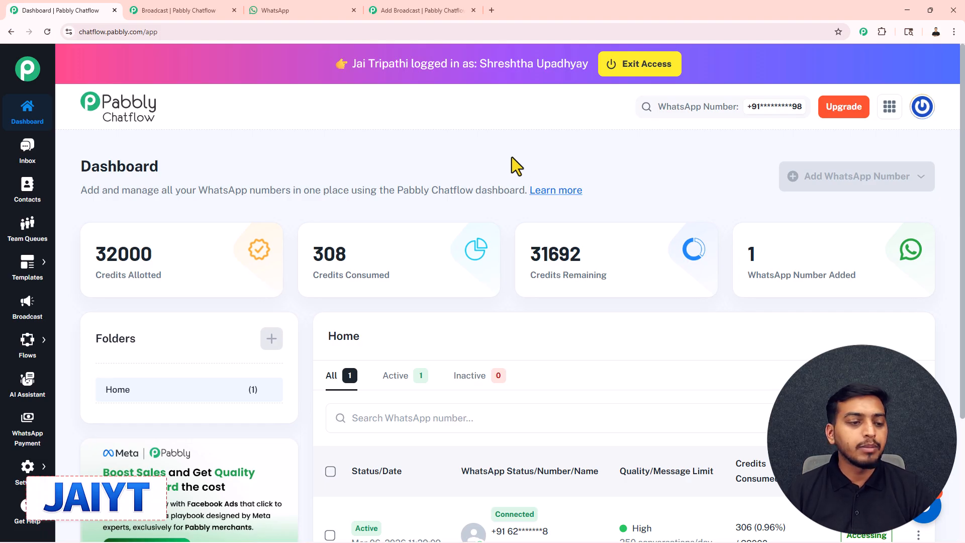
Open Templates List from the sidebar and show the Add Template creation options
mouse_move(29, 271)
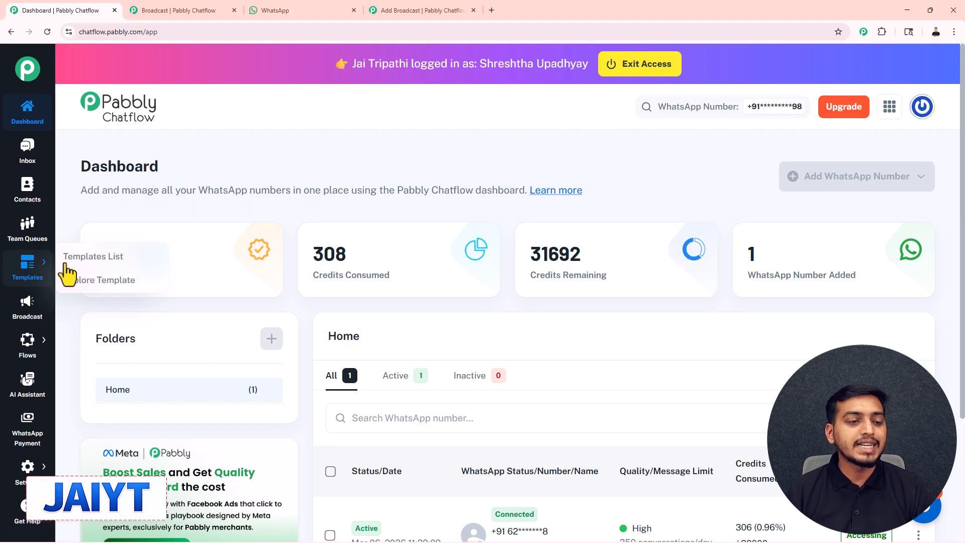
click(101, 265)
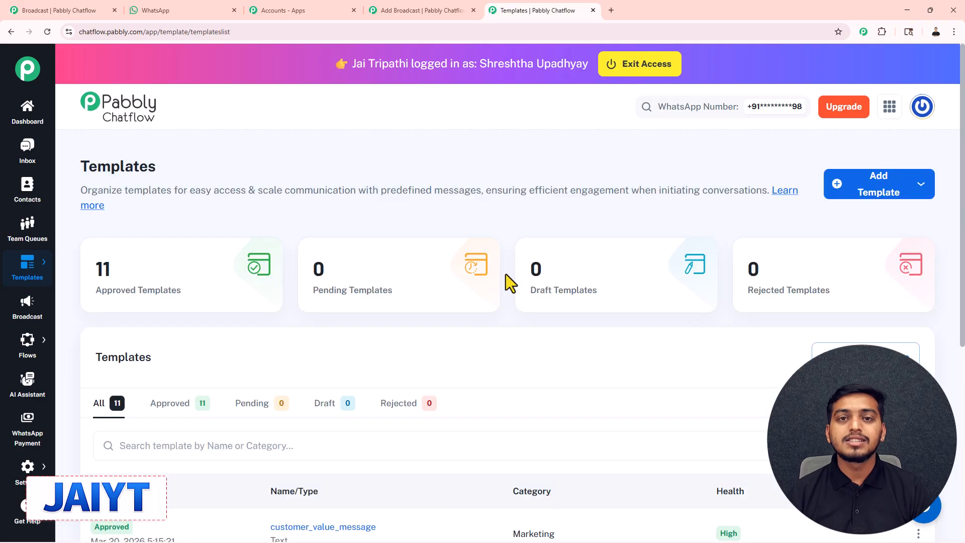
scroll(505, 273, down, 3)
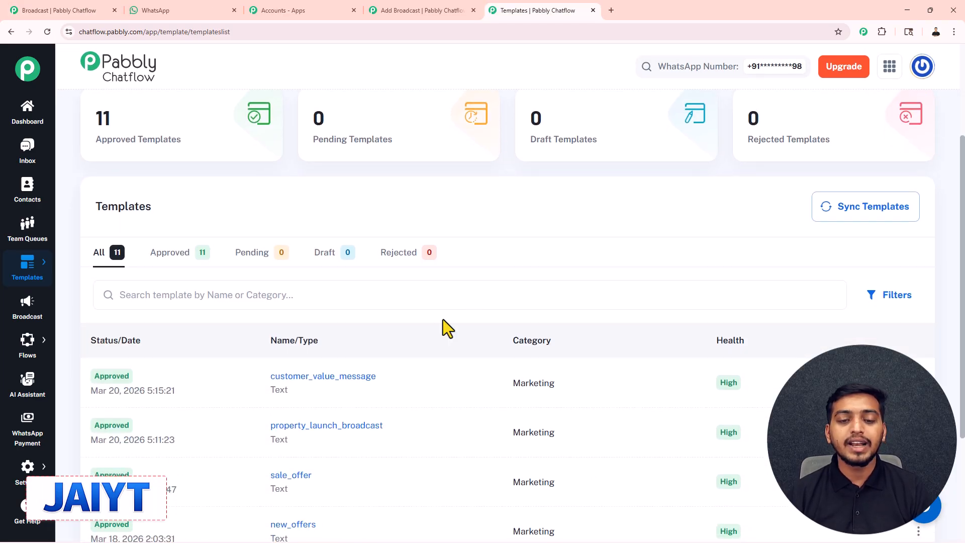
scroll(442, 318, up, 3)
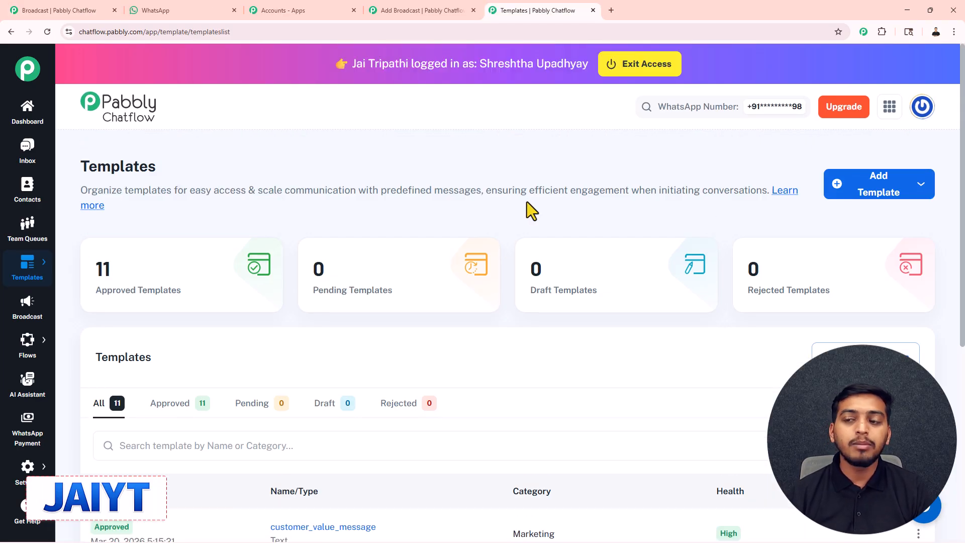
click(887, 201)
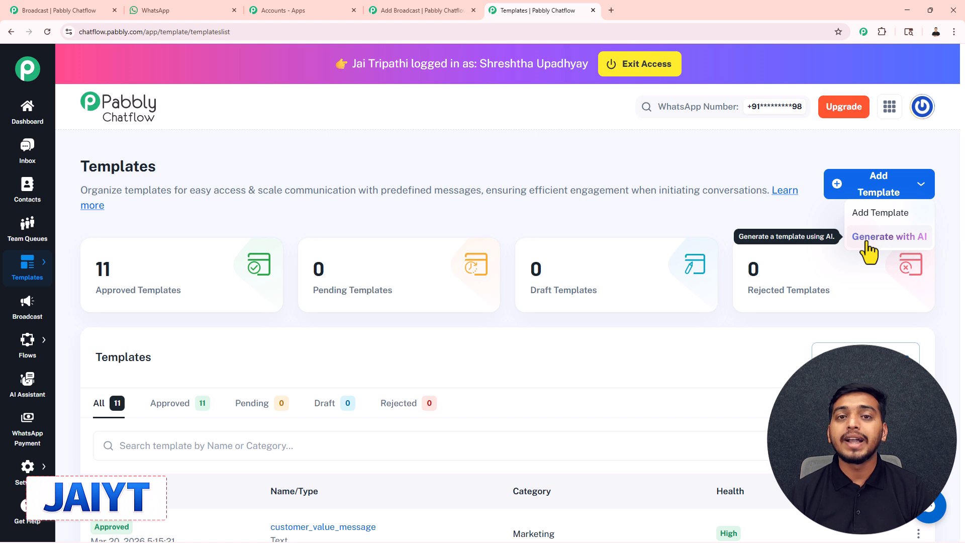
Start a manual template and choose Marketing as its category
click(872, 215)
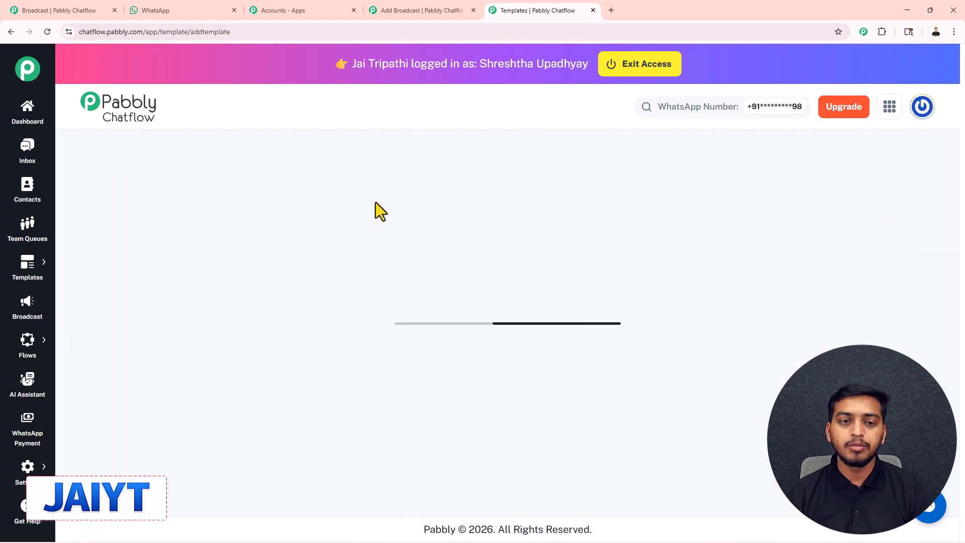
scroll(215, 204, down, 1)
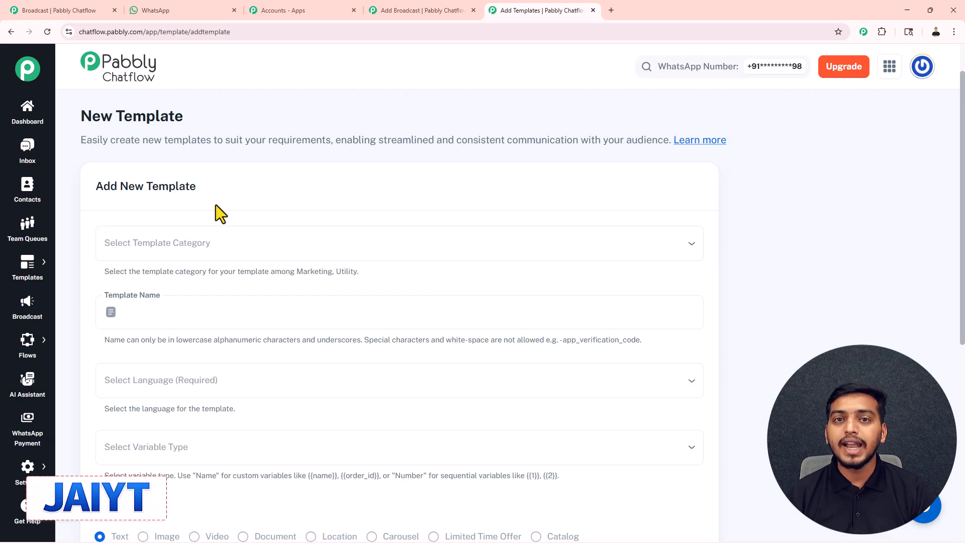
click(194, 246)
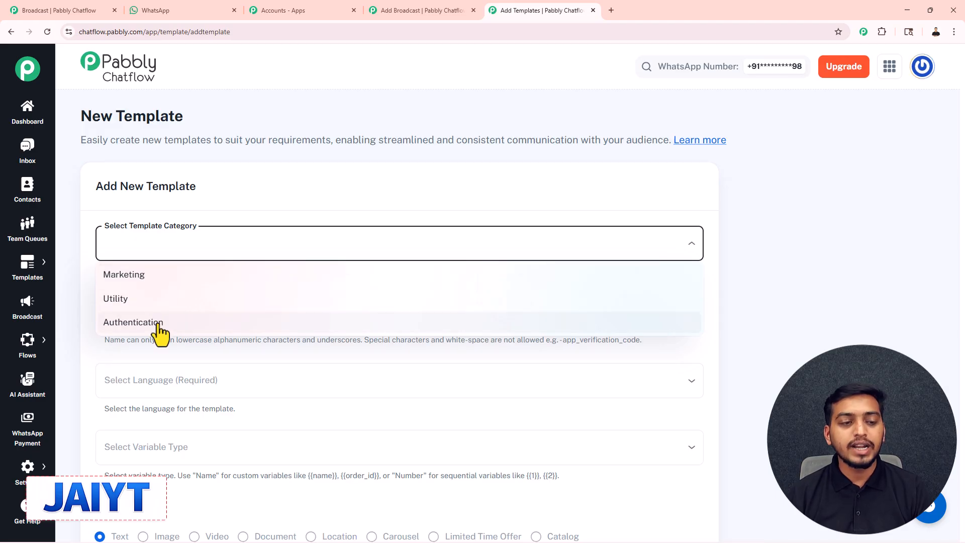
click(145, 275)
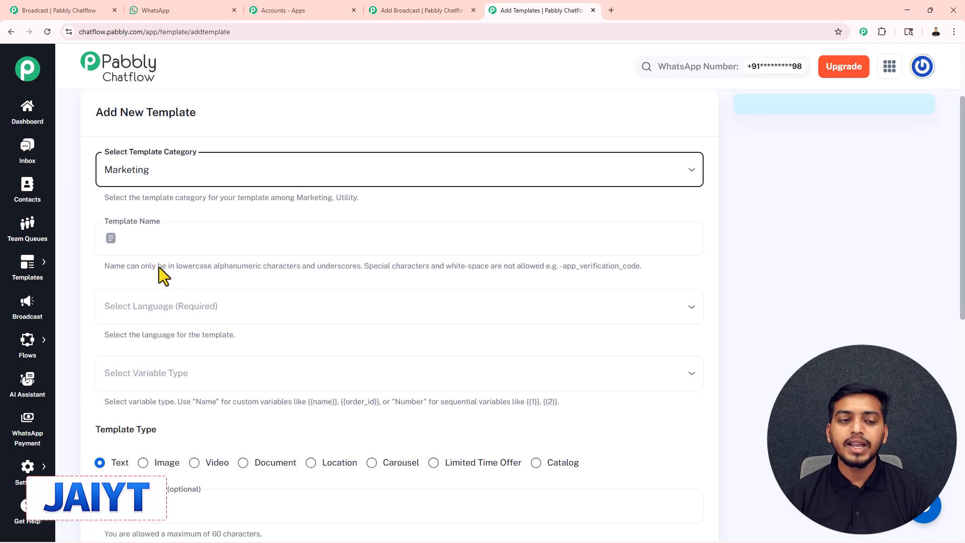
scroll(157, 275, down, 2)
Name the template app_verification_code, copied from the naming hint without the trailing period
click(156, 217)
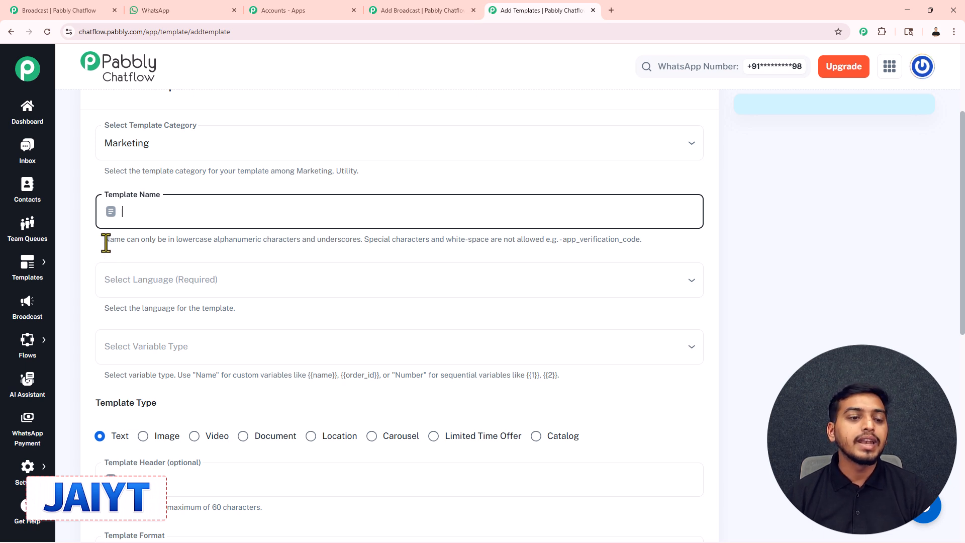
drag(177, 240, 650, 250)
click(554, 250)
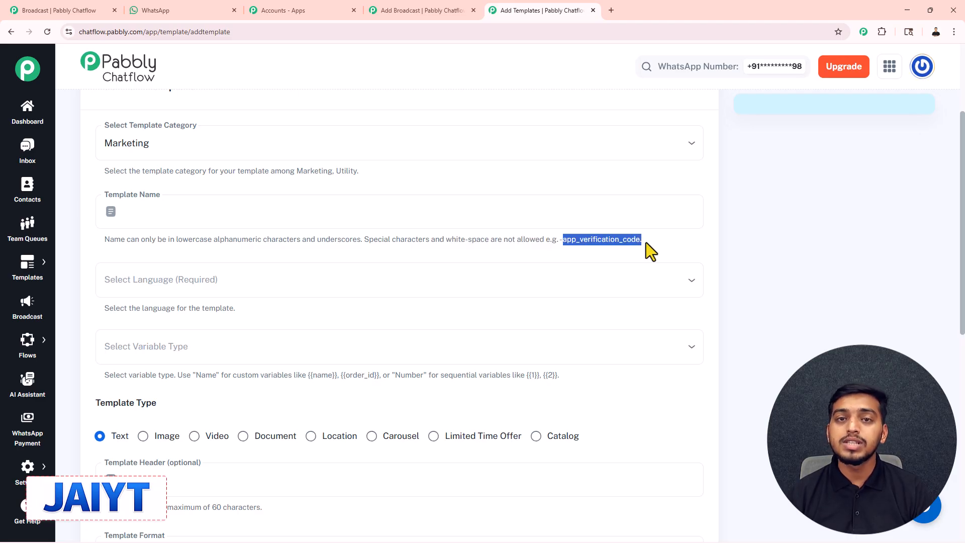
key(ctrl+c)
click(241, 209)
key(ctrl+v)
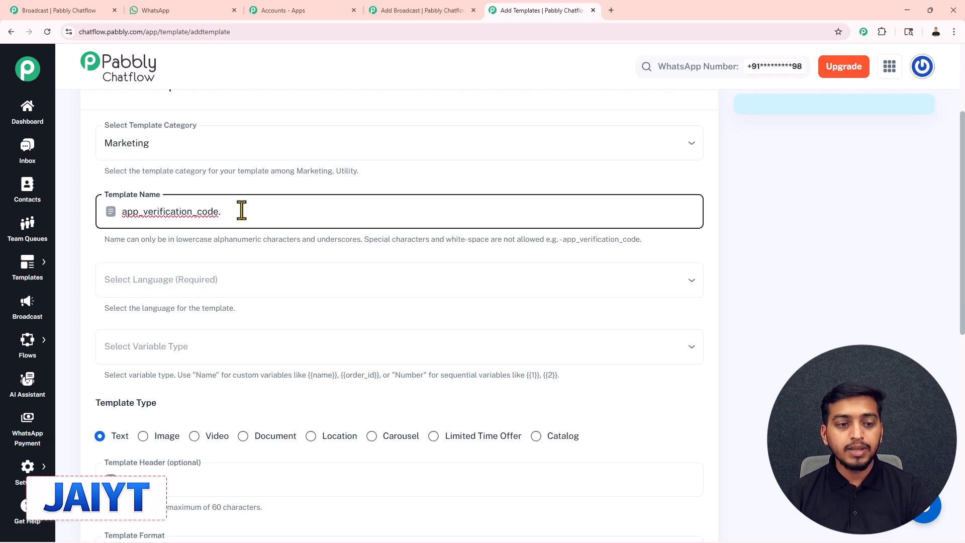
key(BackSpace)
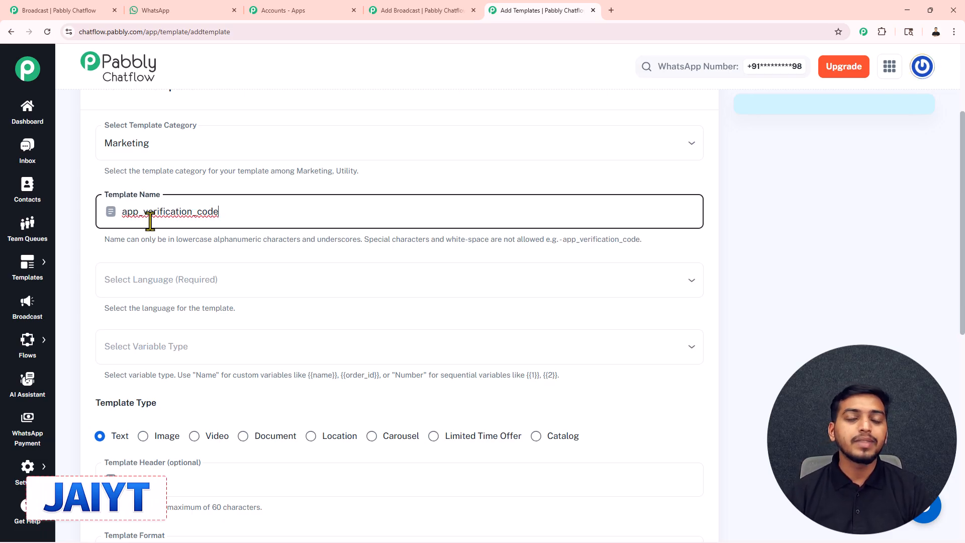
scroll(166, 226, down, 1)
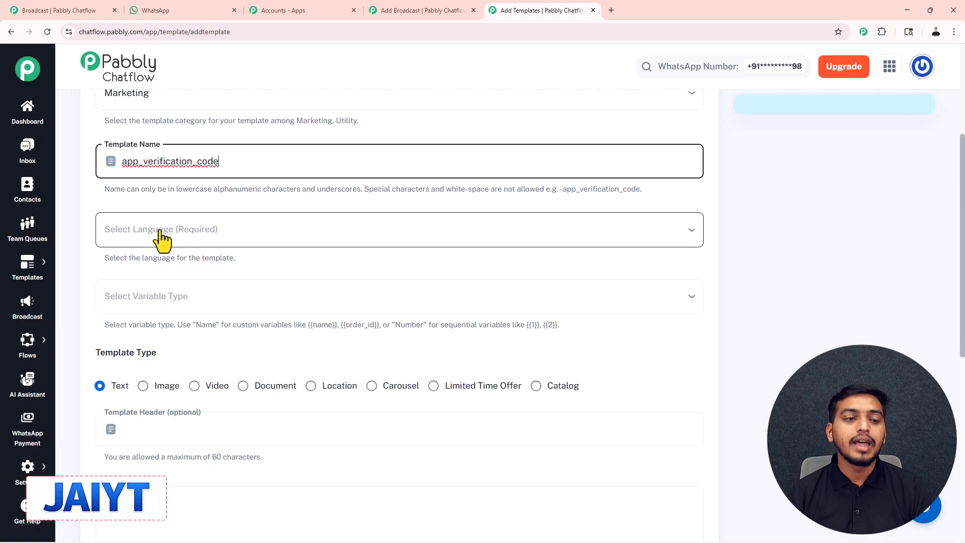
Choose English as the template's language
click(159, 230)
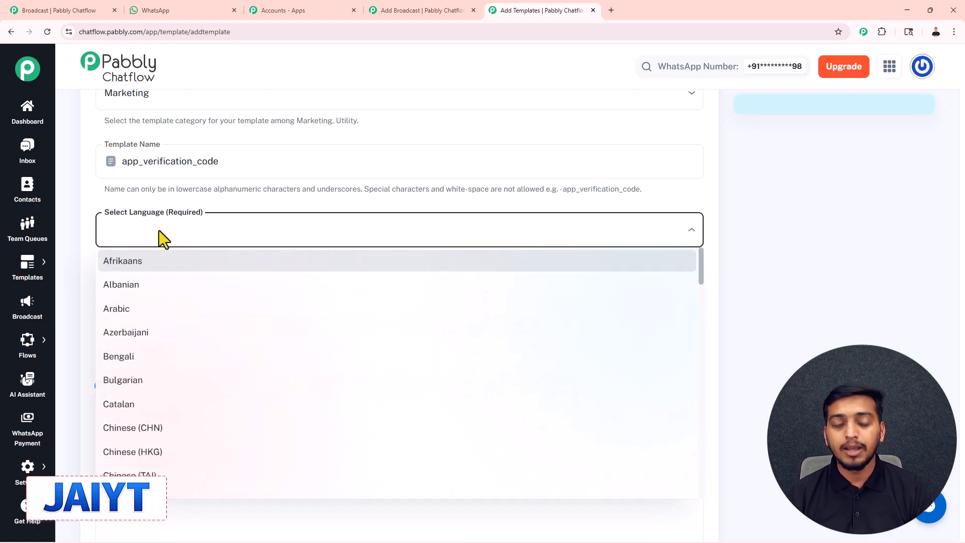
key(e)
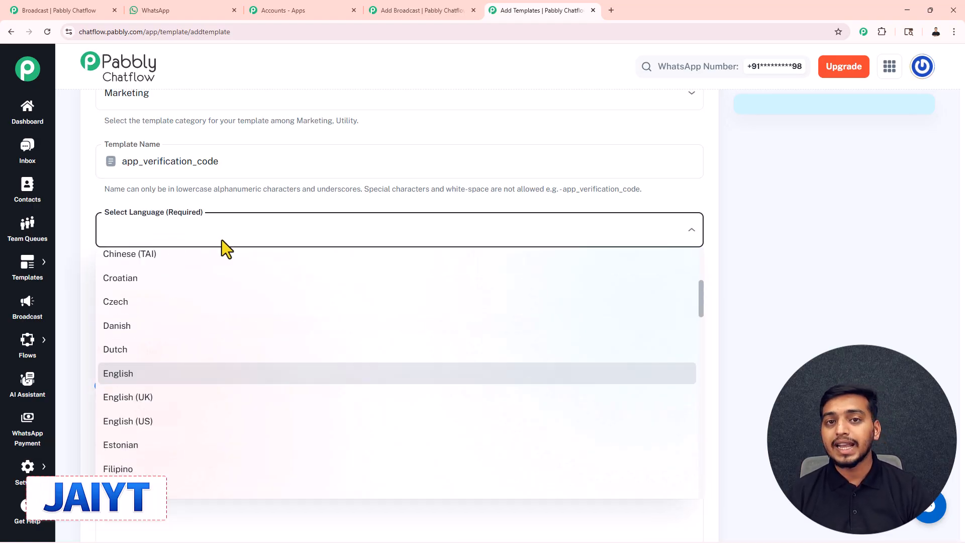
click(154, 374)
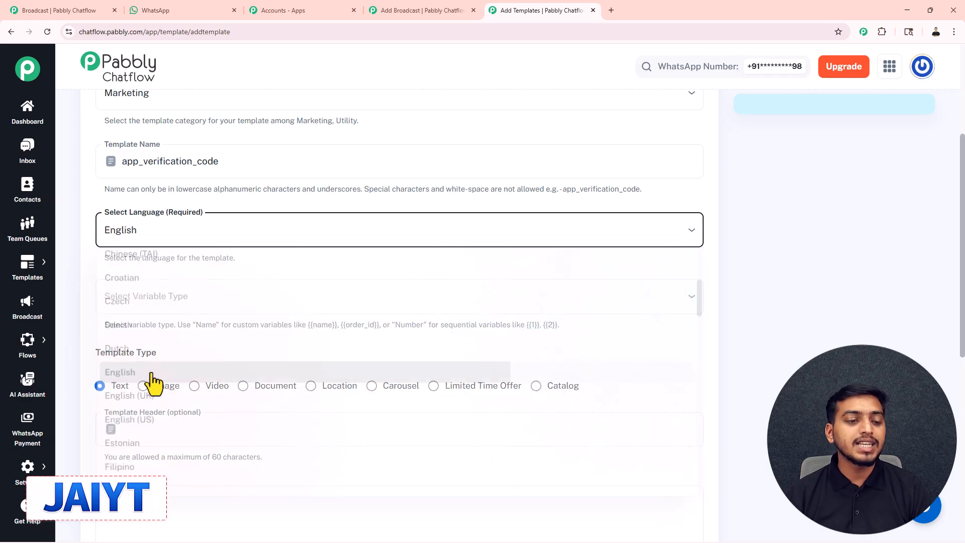
Set the template's variable type to Number
click(131, 298)
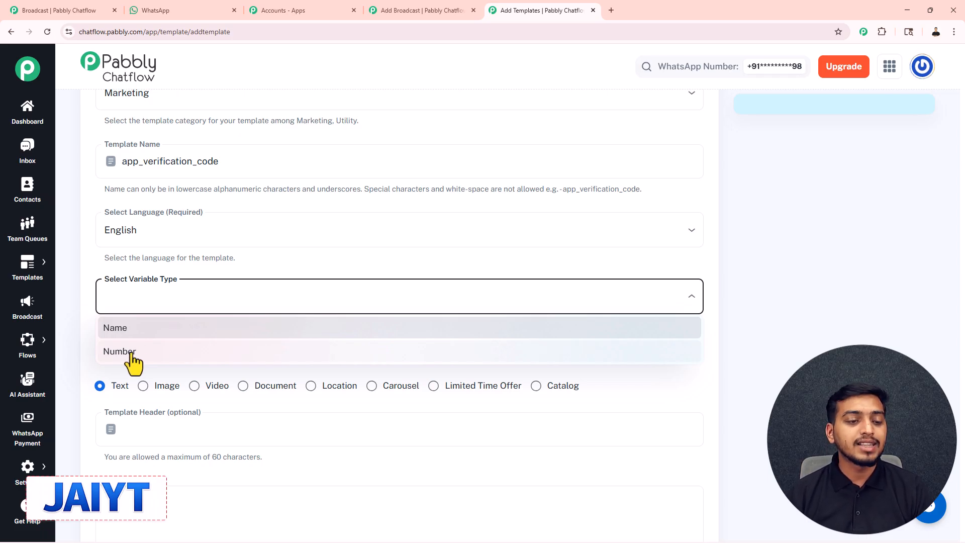
click(120, 351)
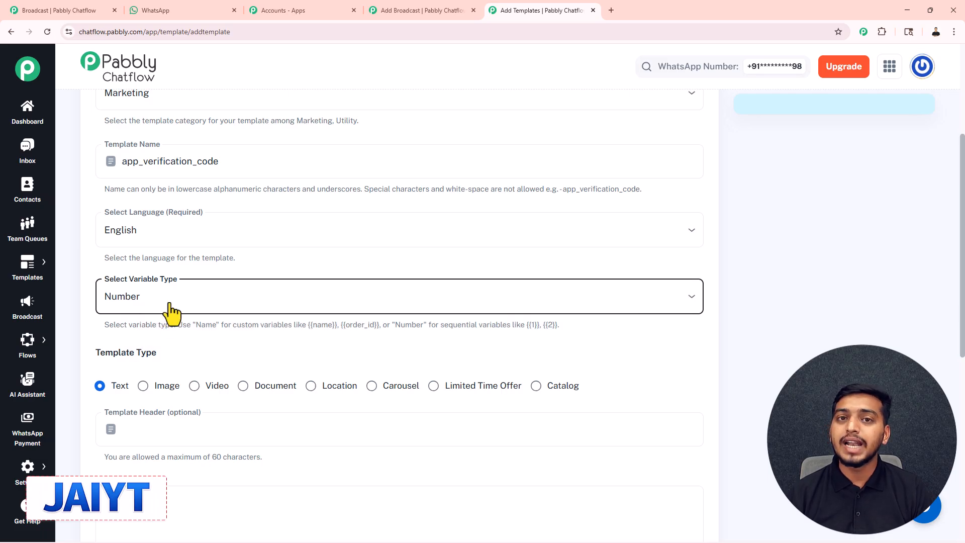
scroll(171, 314, down, 1)
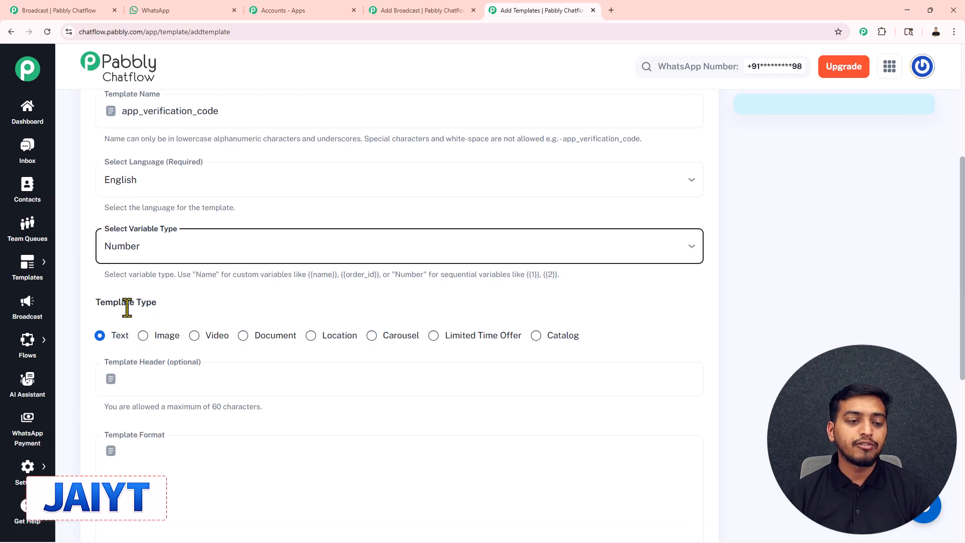
scroll(129, 305, down, 2)
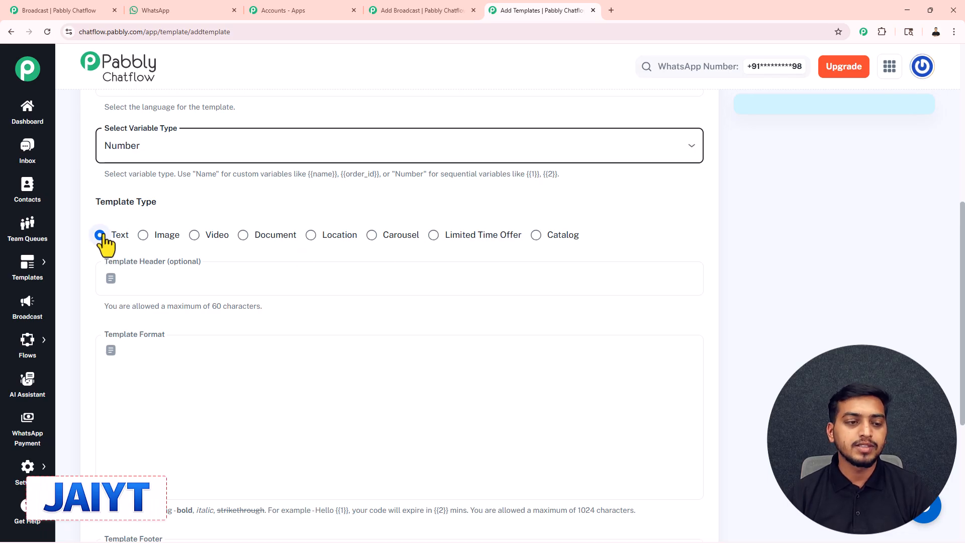
scroll(103, 241, down, 1)
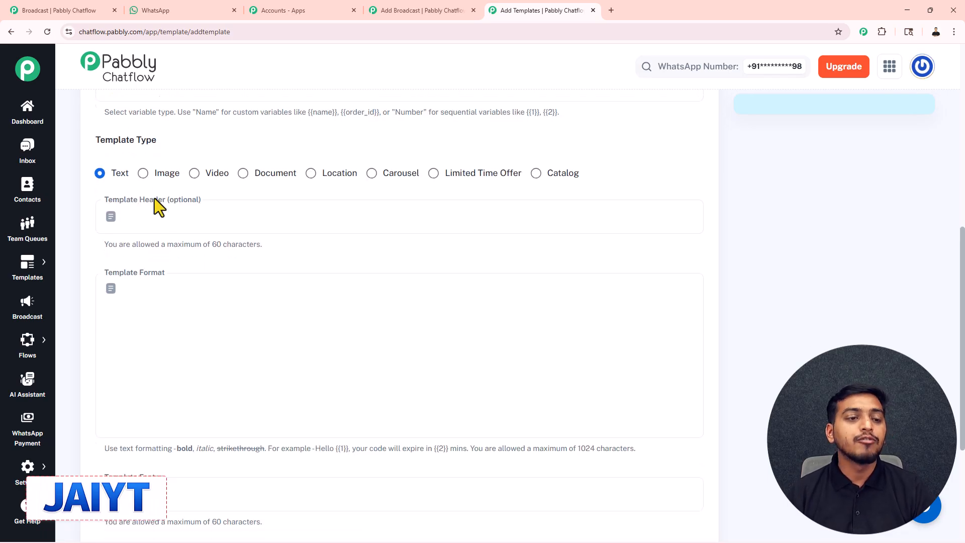
scroll(155, 201, down, 2)
scroll(155, 201, up, 1)
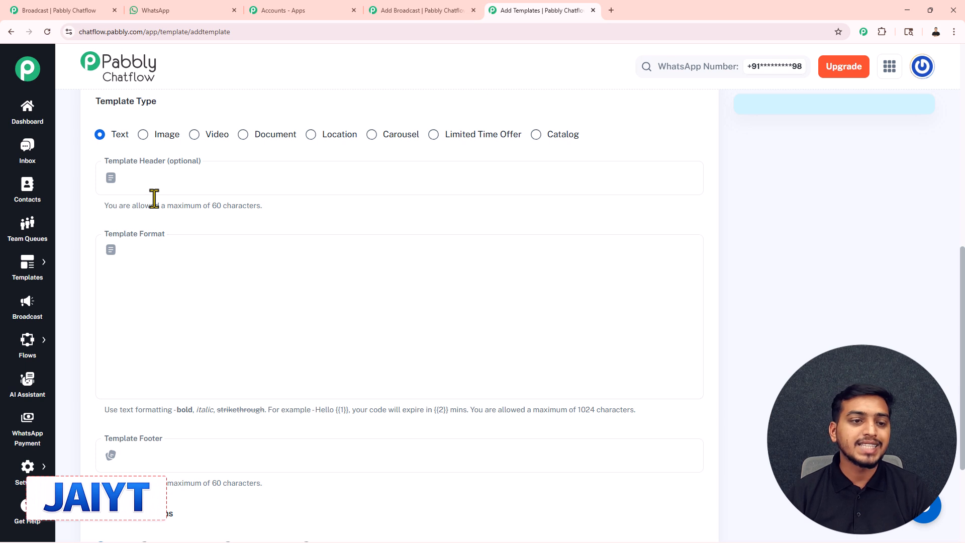
Enter 'Hello' as the template header, then select the example body sentence to copy
click(163, 189)
click(145, 265)
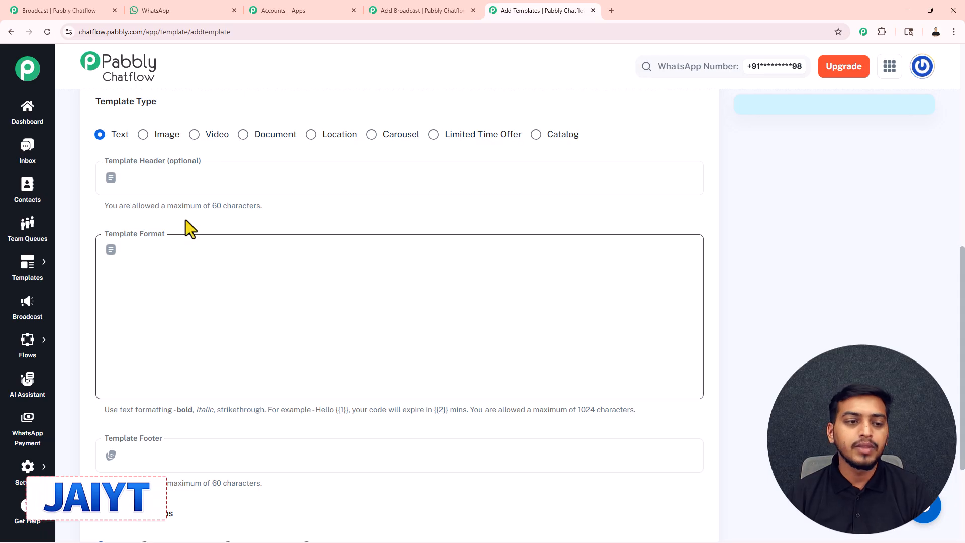
click(183, 186)
text(Hello)
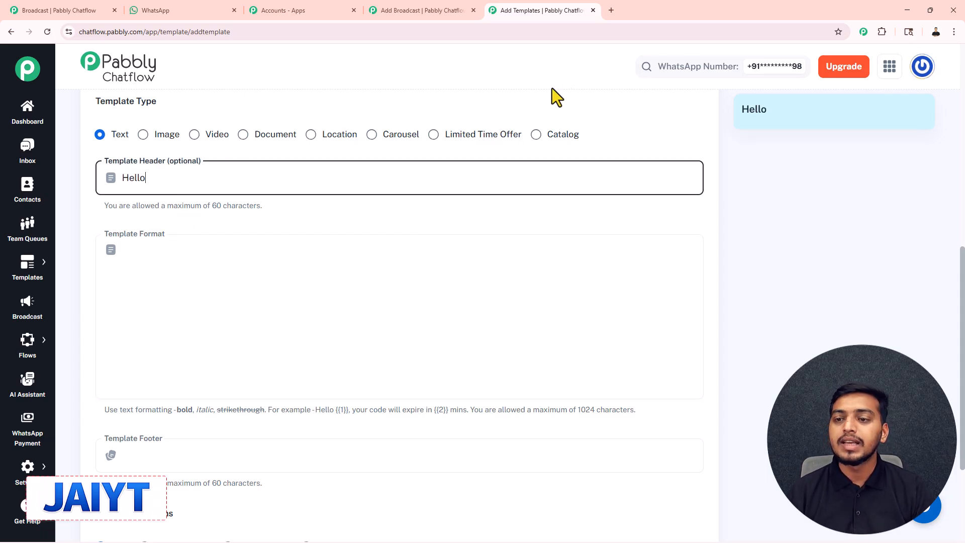
drag(770, 112, 744, 113)
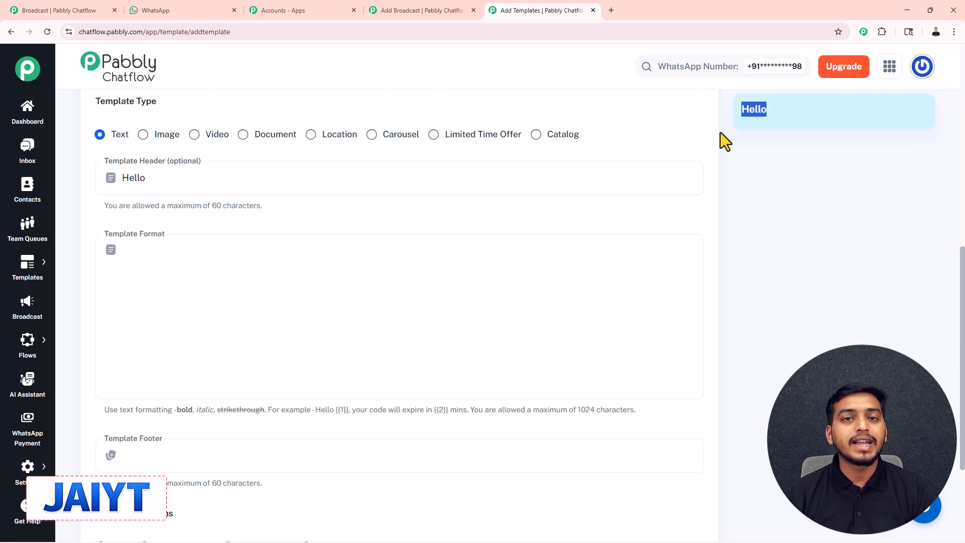
click(311, 298)
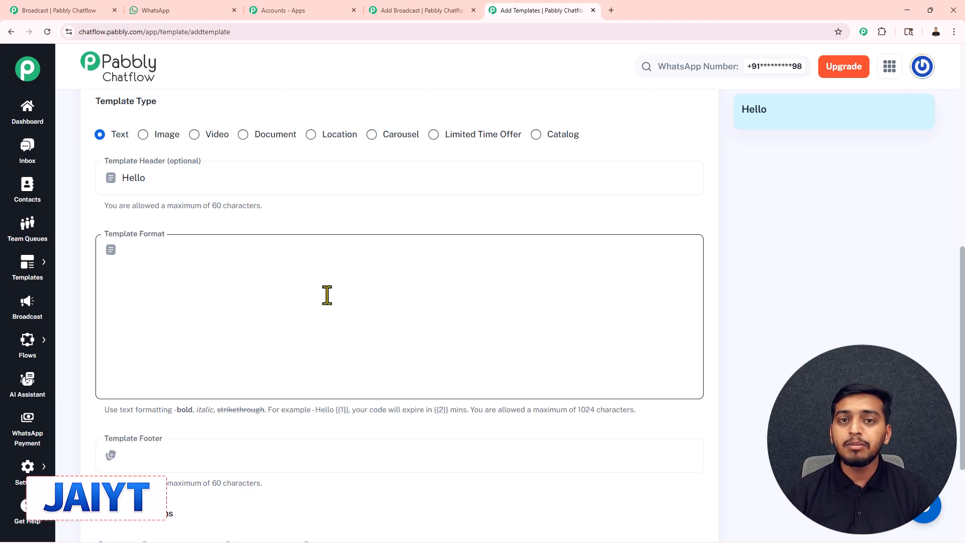
drag(315, 409, 467, 409)
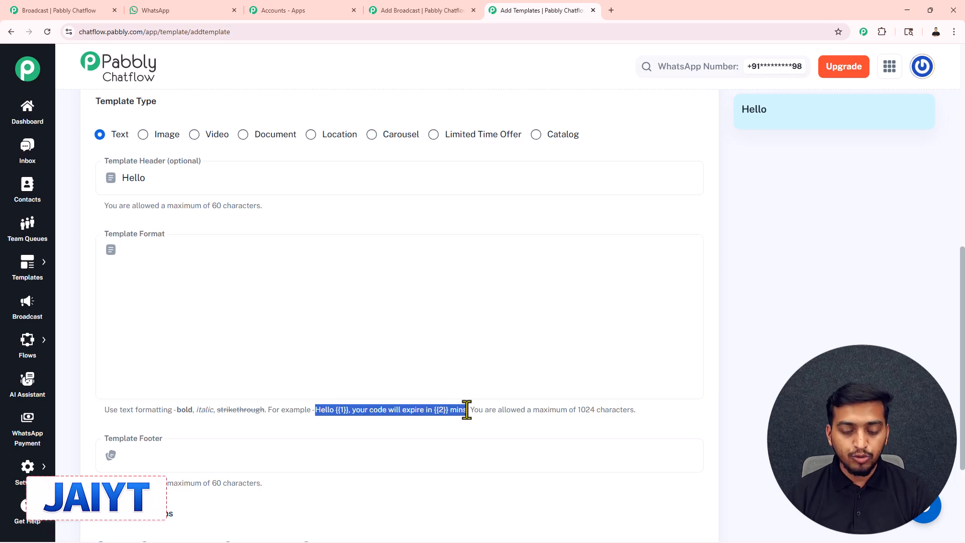
Paste 'Hello {{1}}, your code will expire in {{2}} mins' as the template body
click(164, 261)
key(ctrl+v)
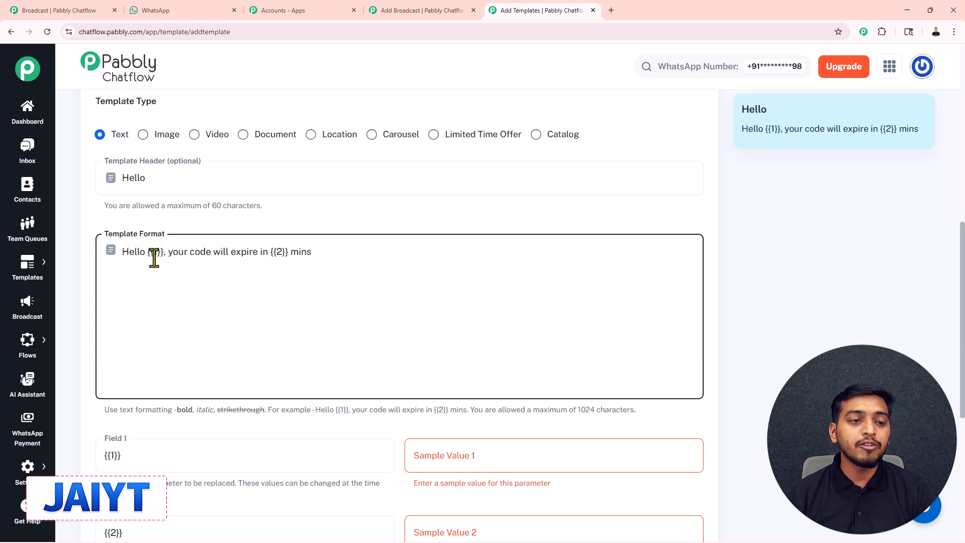
scroll(154, 257, up, 2)
scroll(155, 172, down, 3)
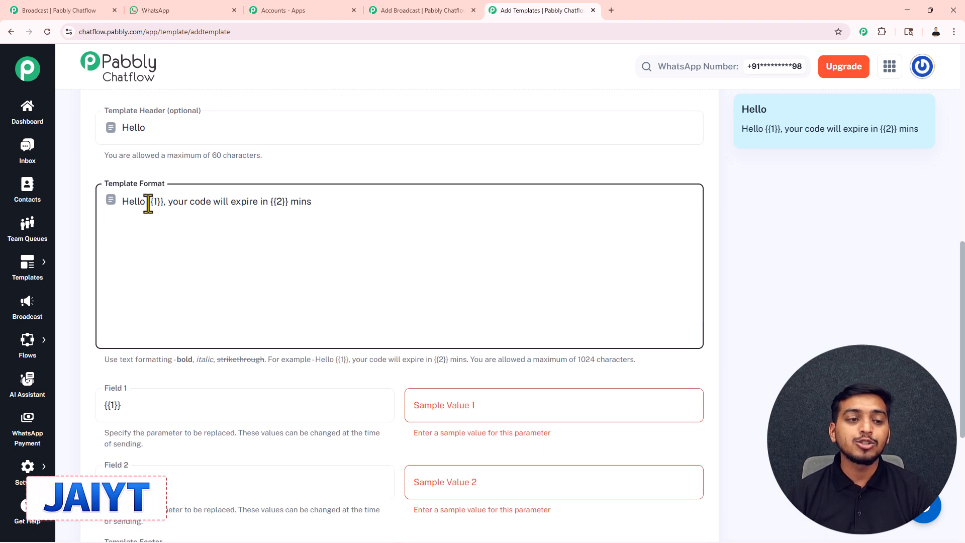
scroll(159, 208, down, 1)
scroll(159, 208, down, 1)
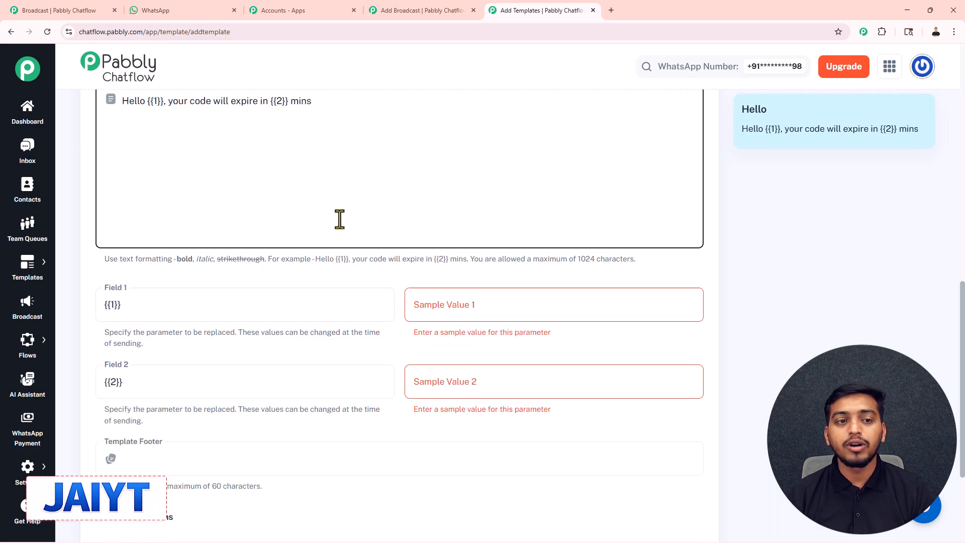
scroll(340, 219, up, 2)
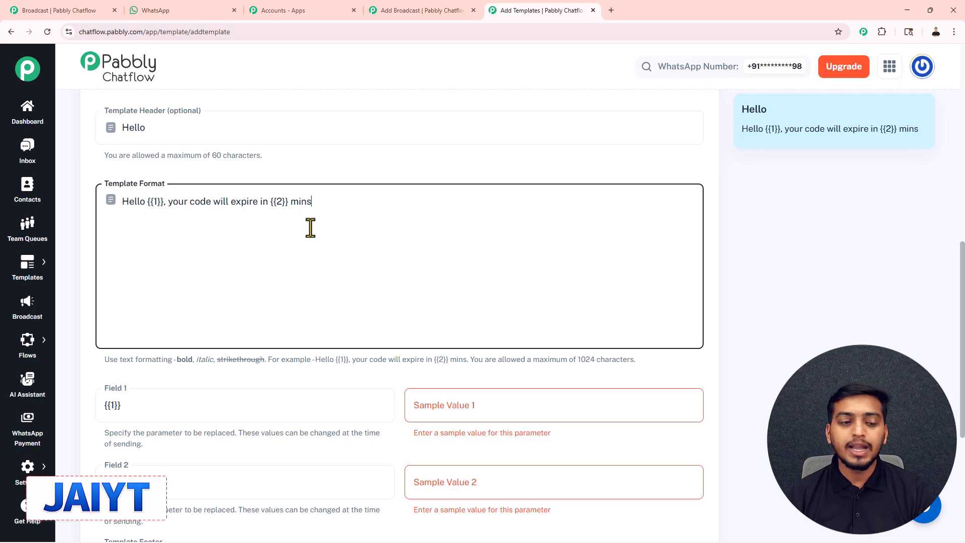
scroll(351, 276, down, 1)
click(407, 323)
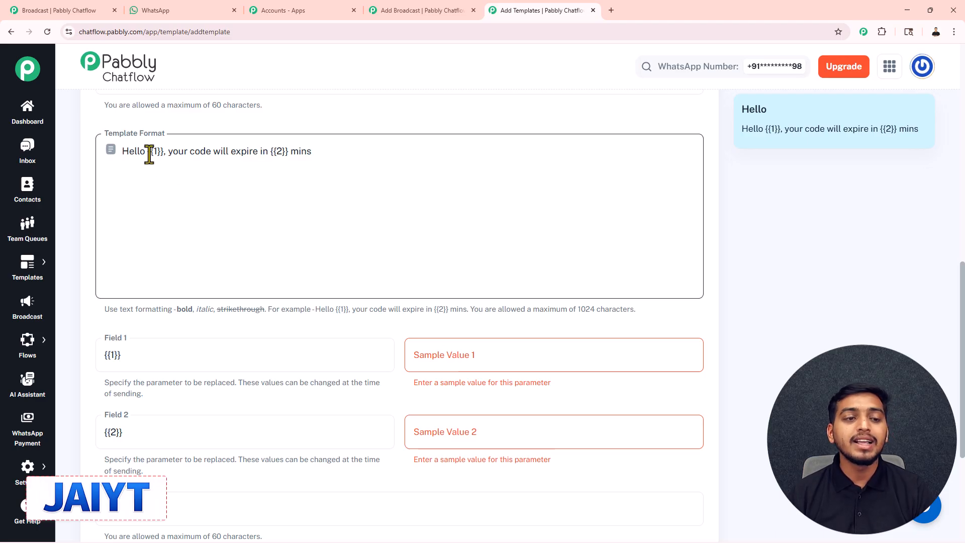
click(431, 356)
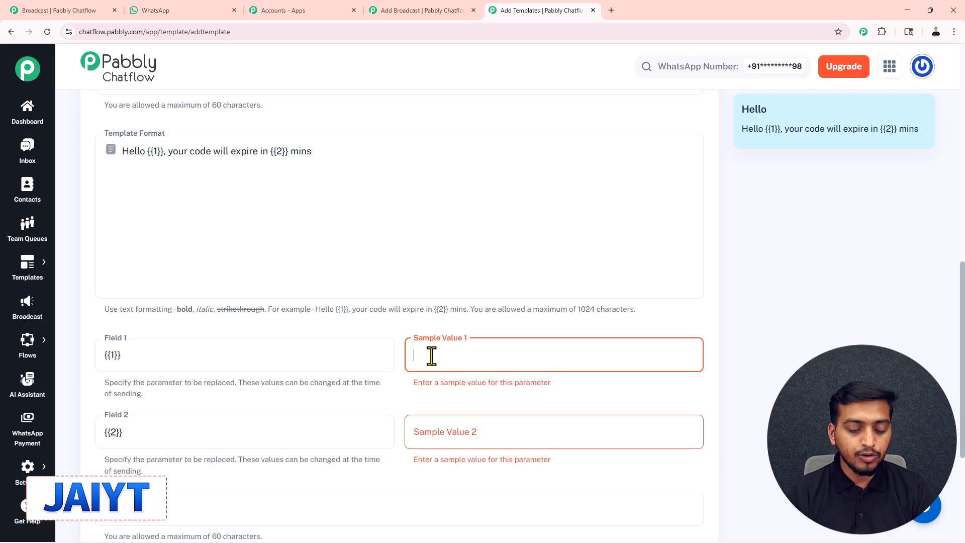
Fill the two sample values with 'name' and 'date'
text(name)
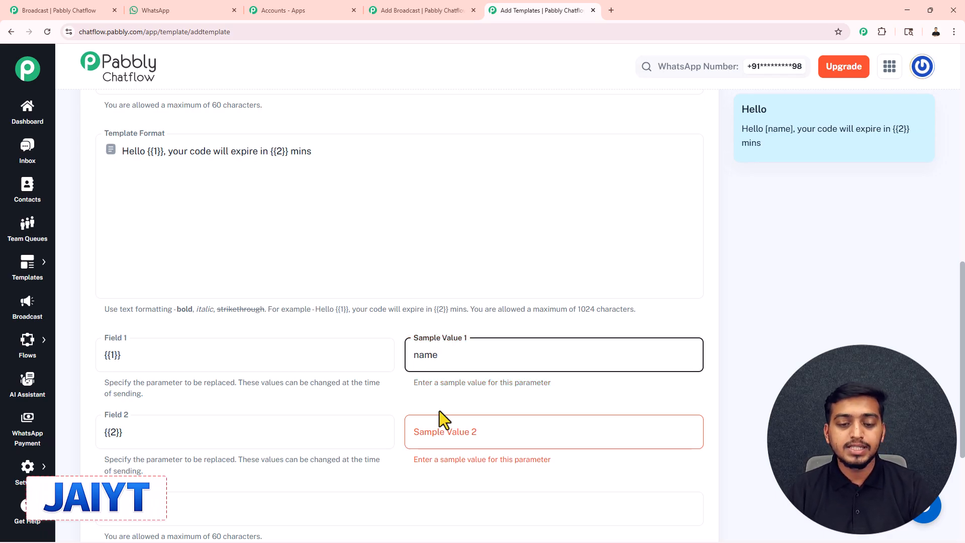
click(433, 435)
text(date)
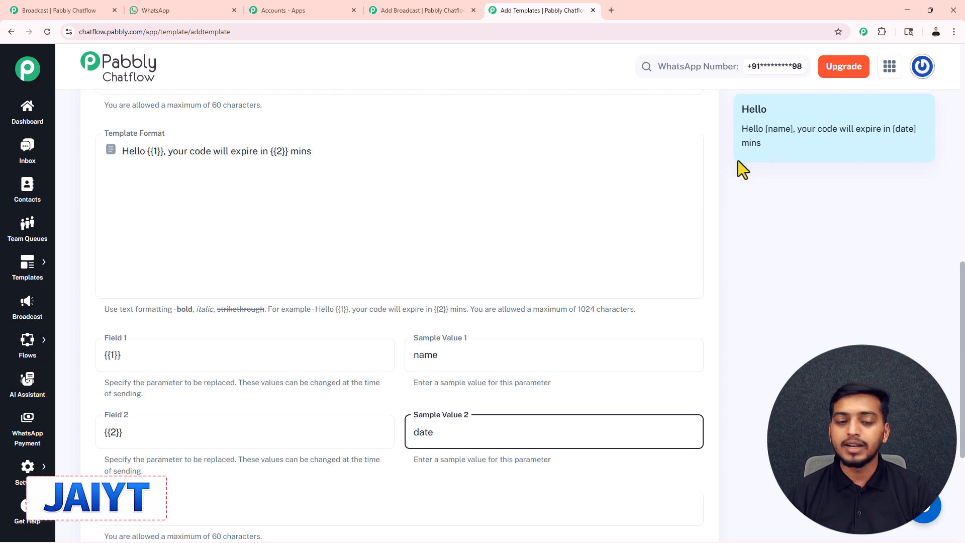
Add 'bye' as the template footer, shown in the preview
scroll(513, 284, down, 3)
click(146, 354)
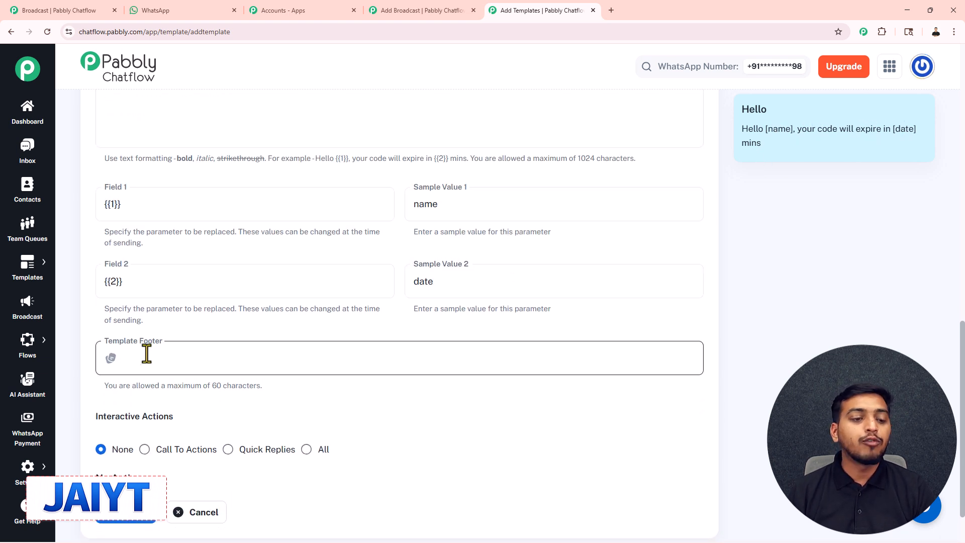
text(bye)
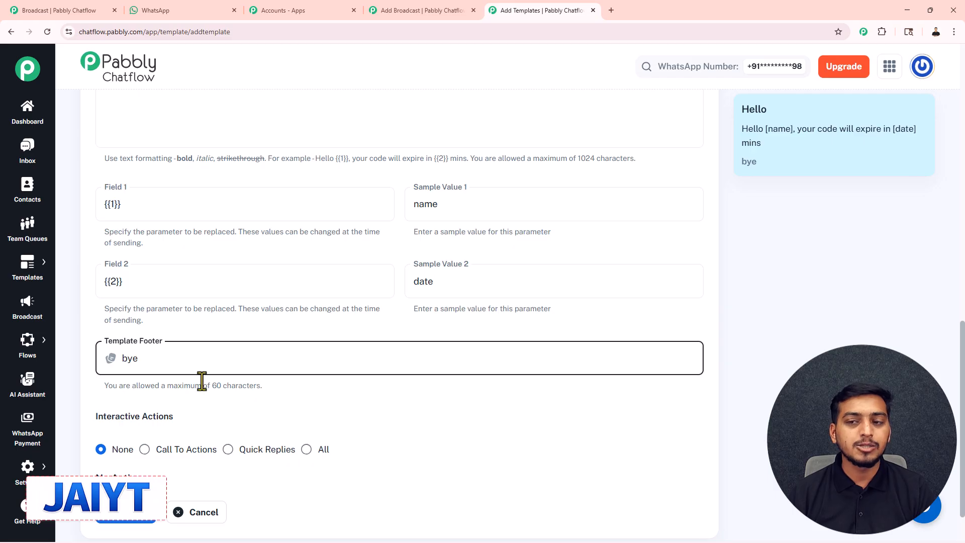
drag(758, 161, 734, 164)
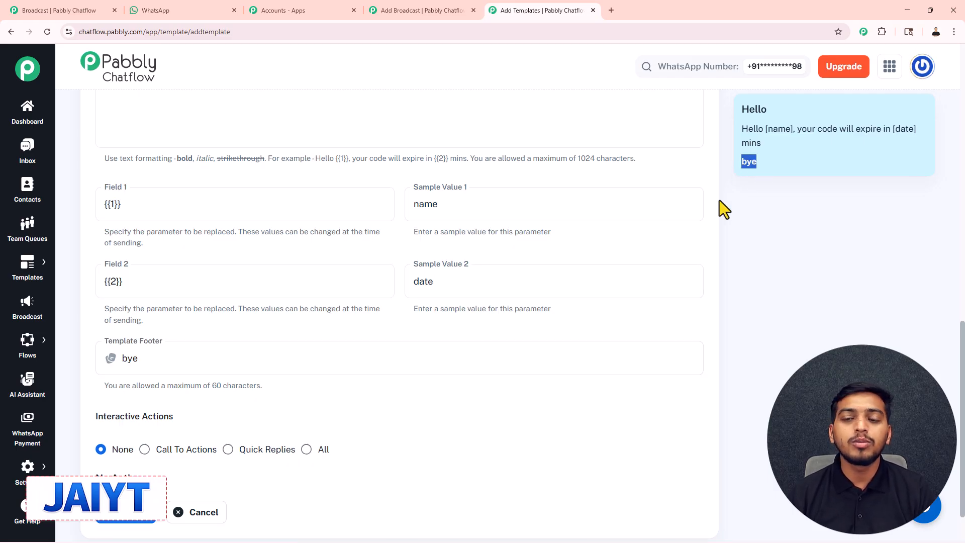
scroll(476, 329, down, 2)
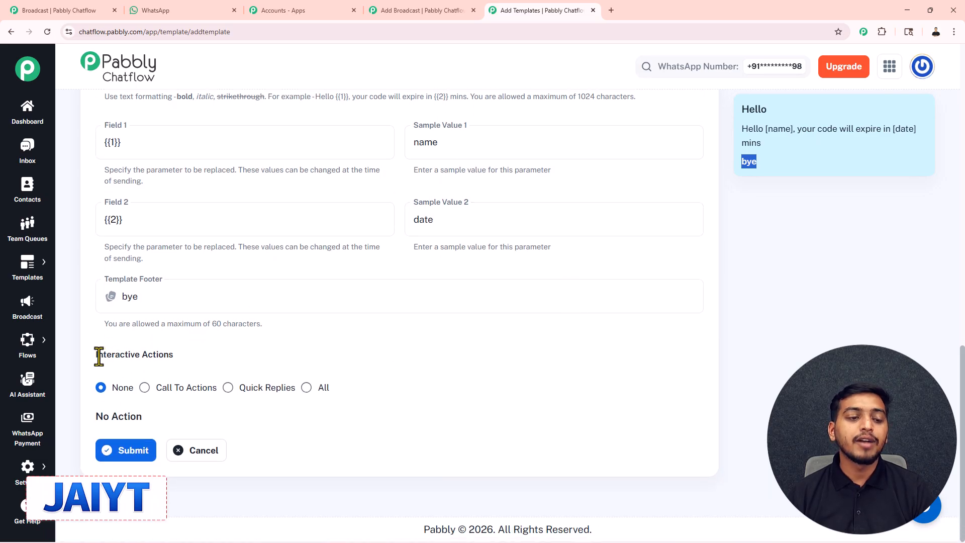
Try Call To Actions buttons, looking at the static link, button title and phone number fields
drag(94, 355, 192, 355)
click(192, 354)
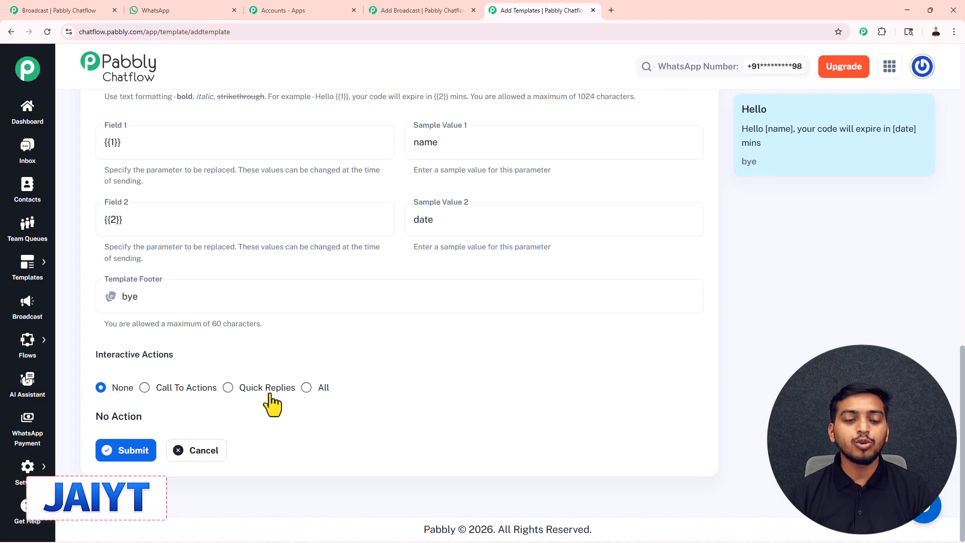
click(145, 387)
scroll(431, 329, down, 3)
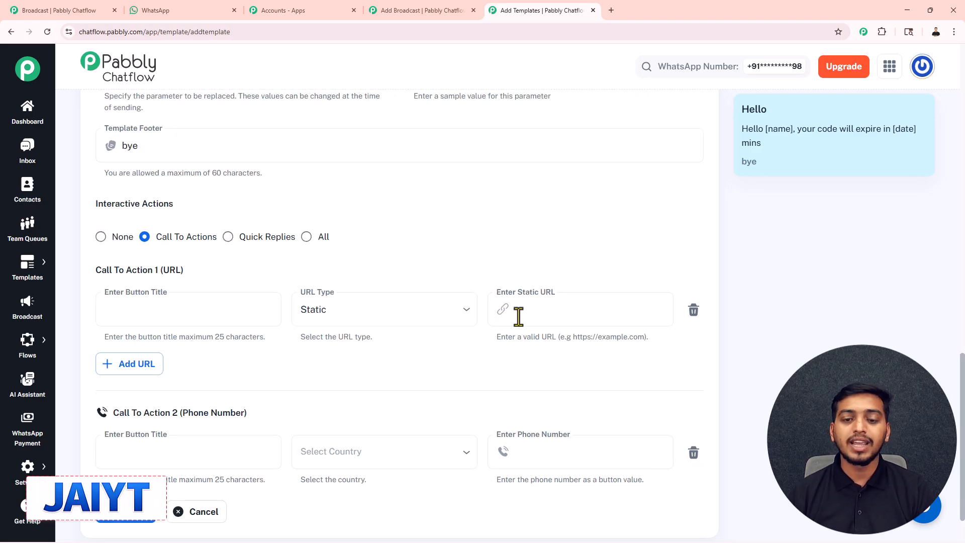
click(541, 316)
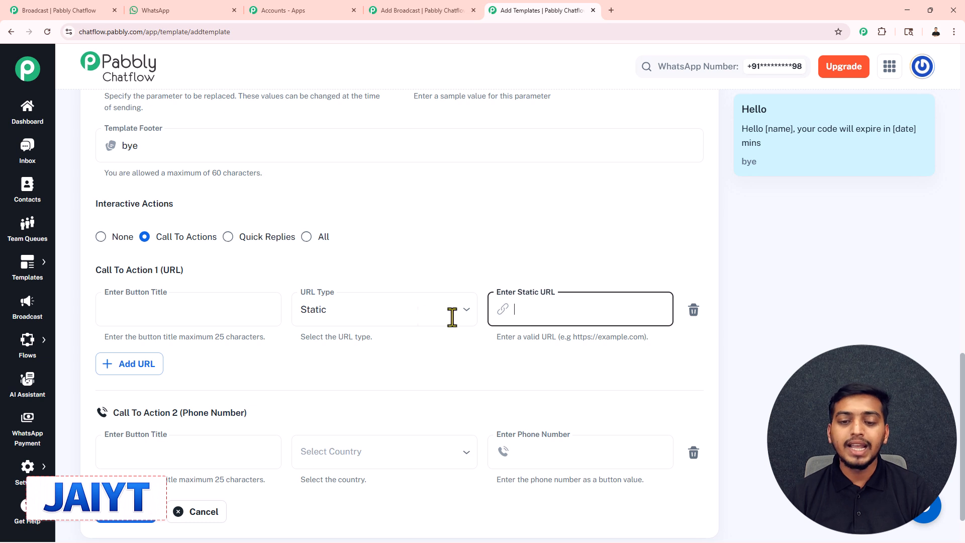
click(158, 317)
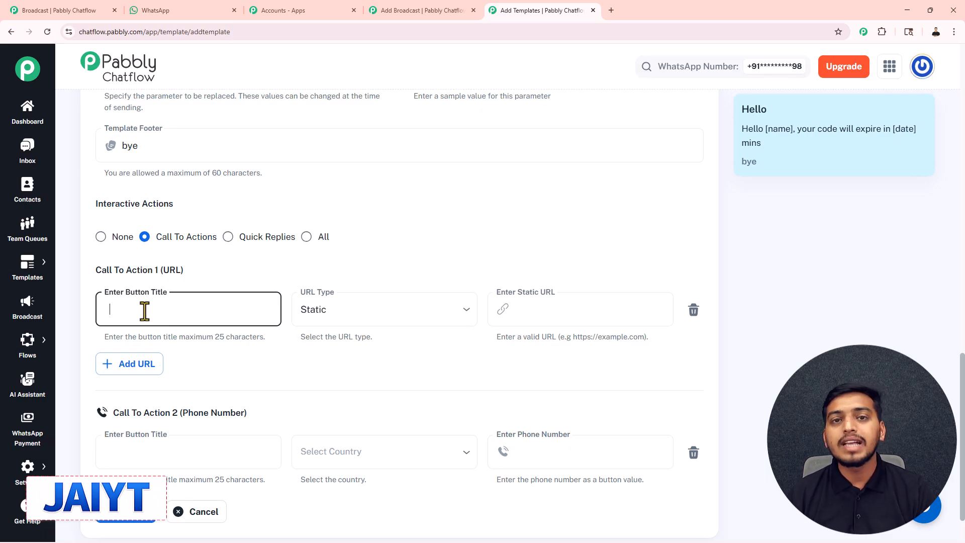
click(313, 324)
scroll(312, 325, down, 2)
click(544, 391)
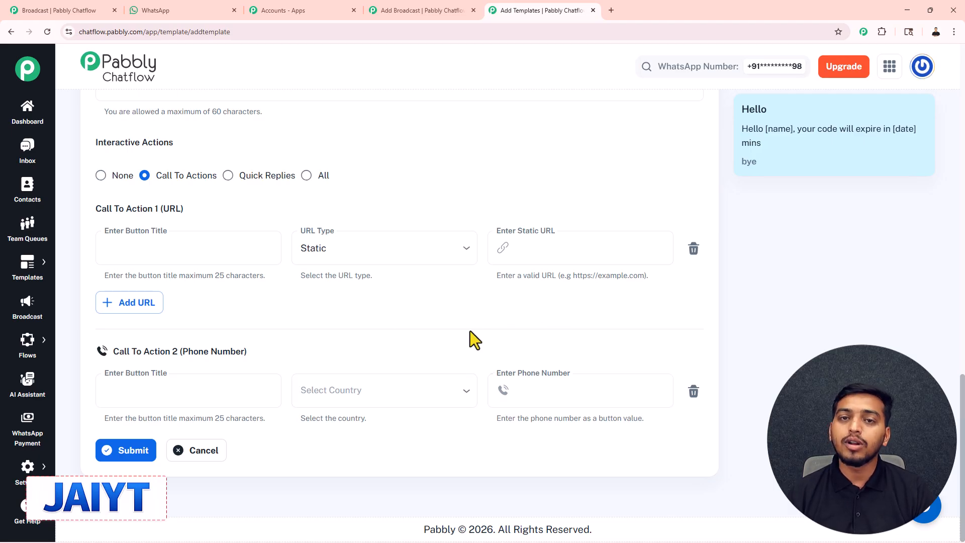
Switch to Quick Replies and add a 'yes' quick reply
click(229, 176)
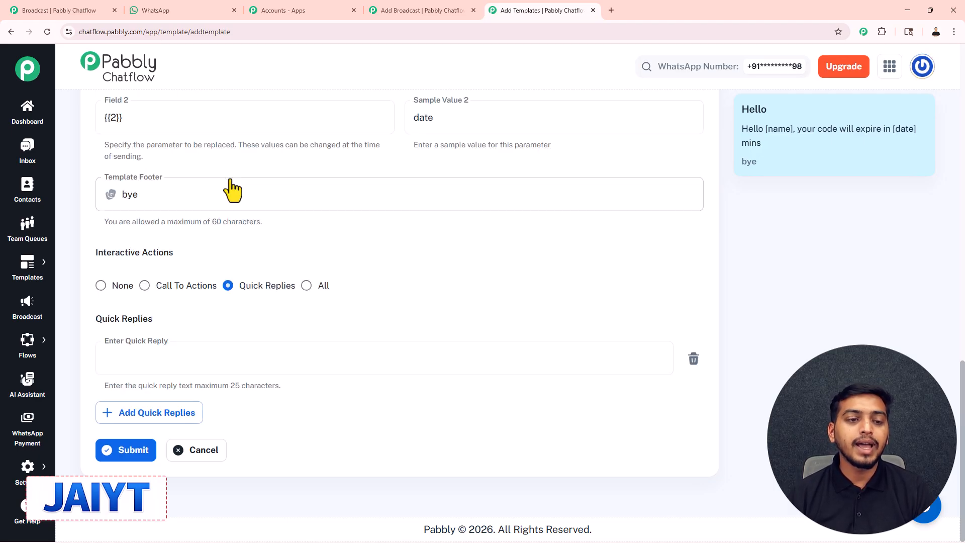
click(178, 359)
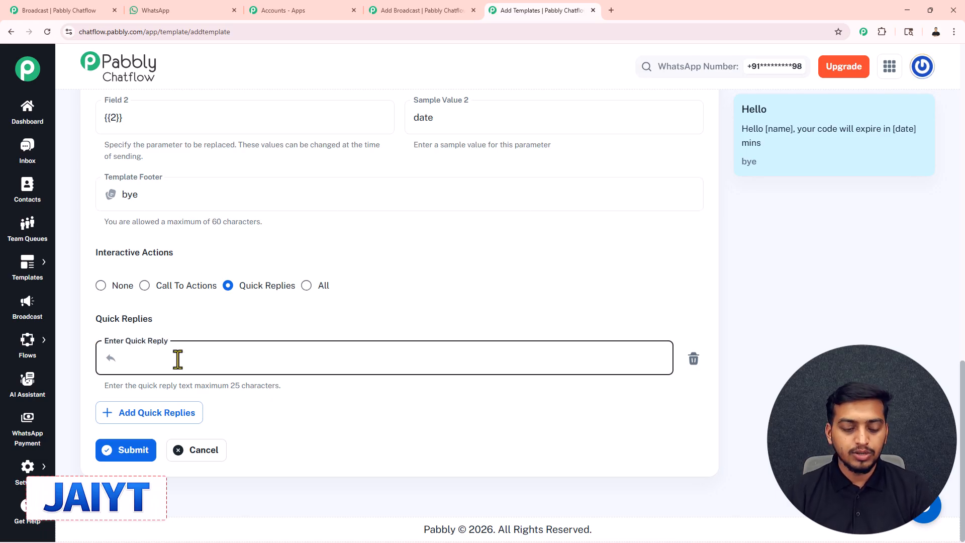
text(yes)
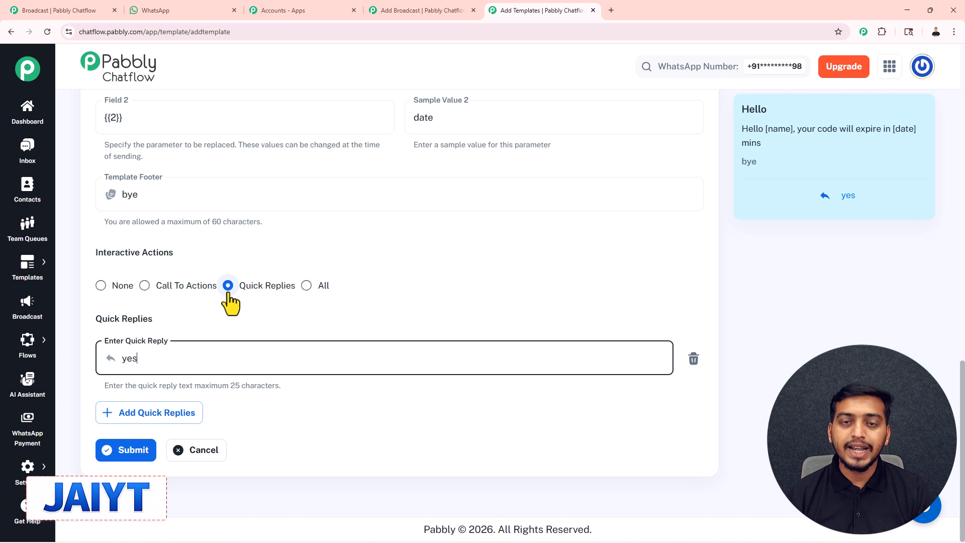
Set the template's Interactive Actions back to None
click(101, 287)
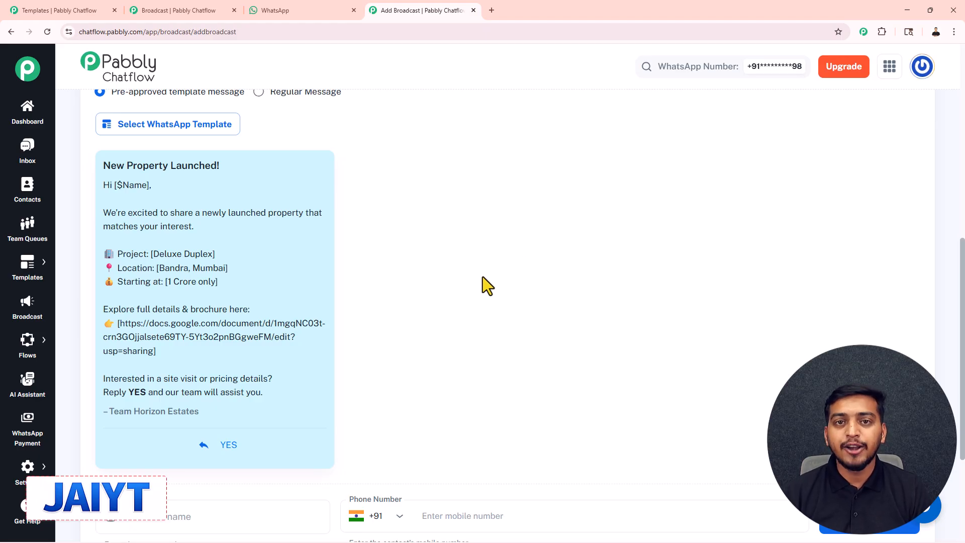
scroll(482, 281, down, 1)
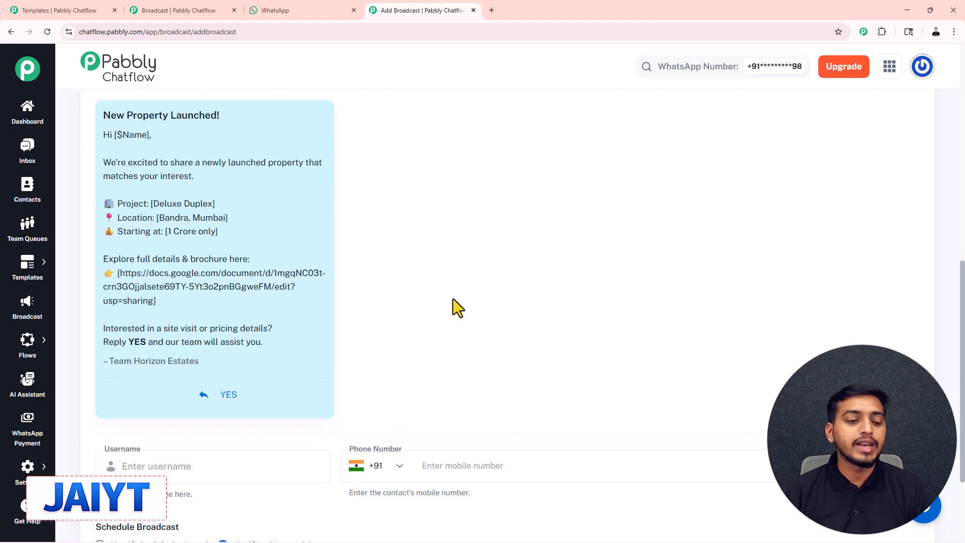
scroll(456, 306, down, 2)
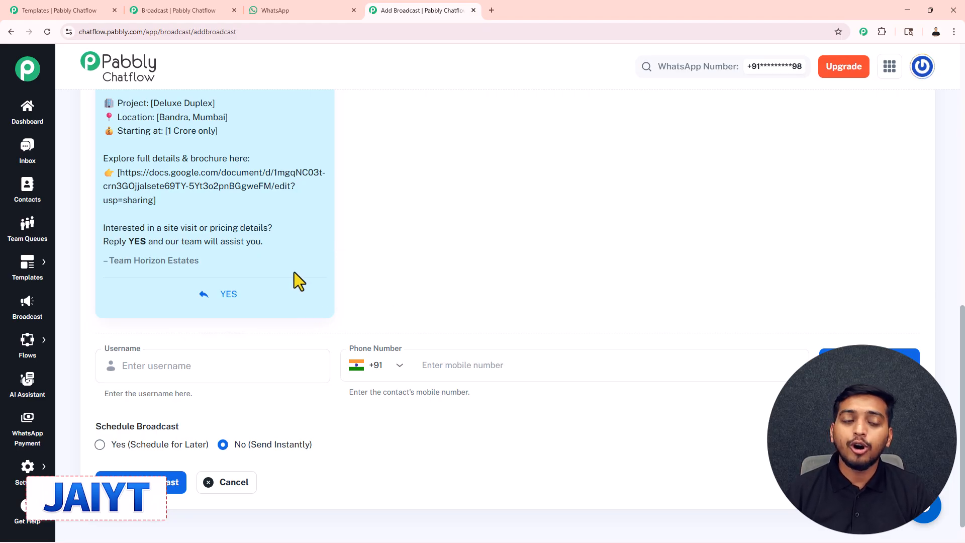
Fill in the test recipient's username and mobile number for the test broadcast
click(208, 366)
text(Jai)
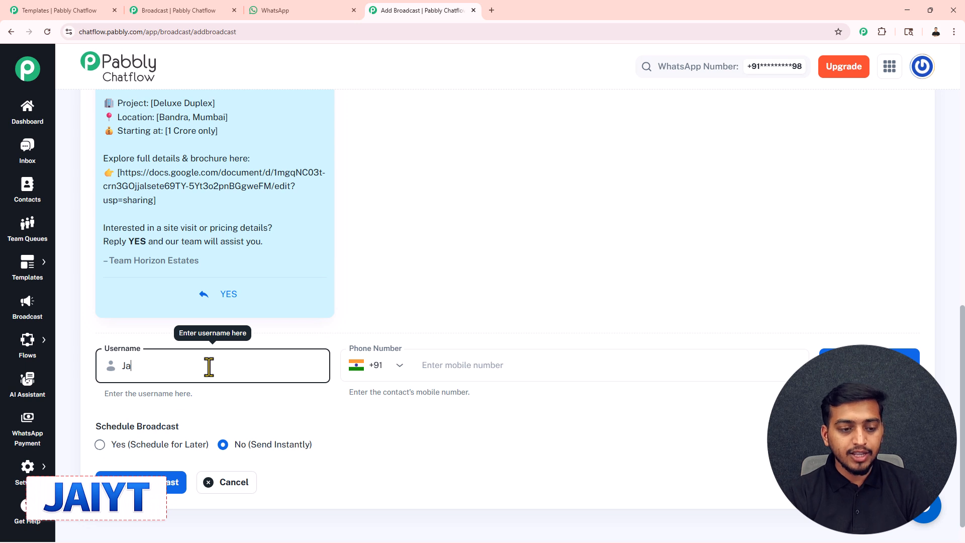
click(434, 368)
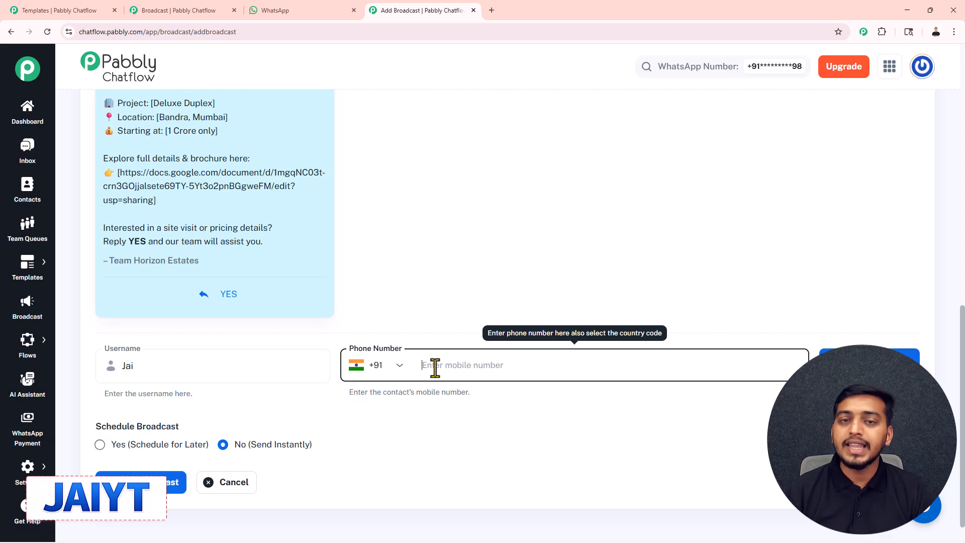
text(8962)
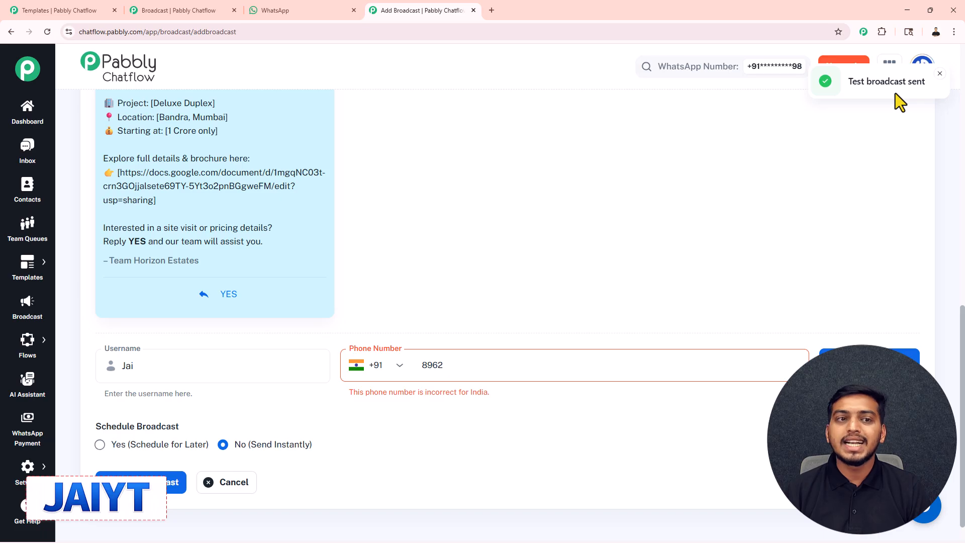
click(282, 12)
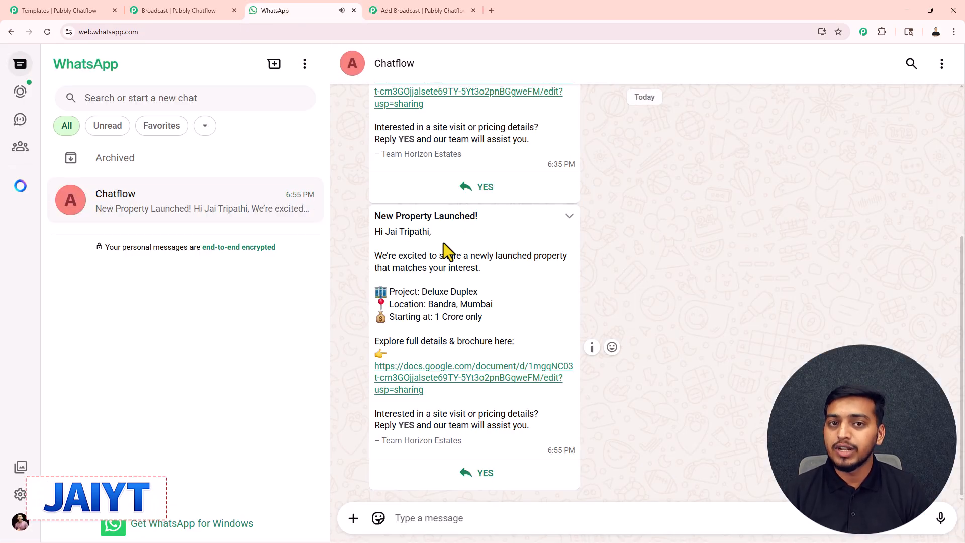
drag(385, 232, 423, 211)
click(417, 10)
drag(153, 369, 111, 374)
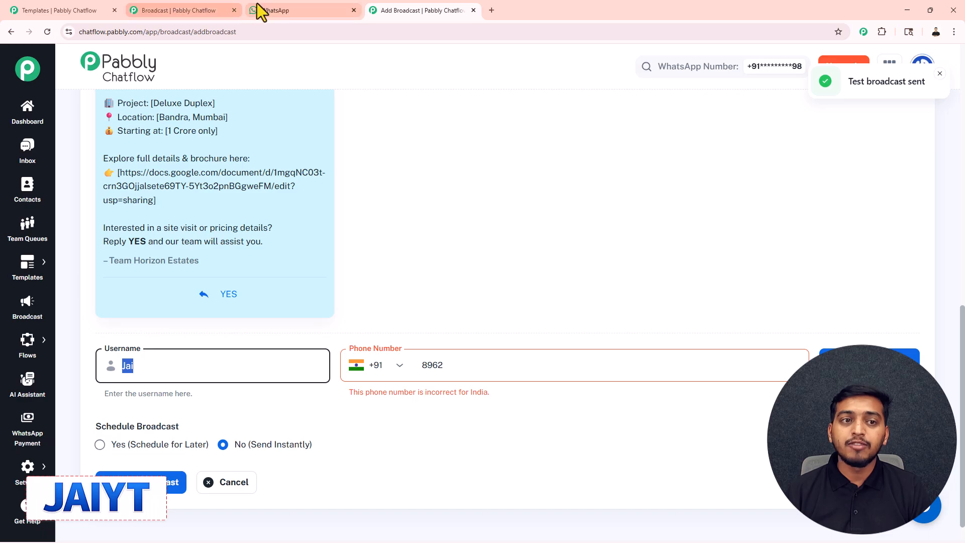
click(257, 8)
click(414, 238)
drag(385, 232, 430, 238)
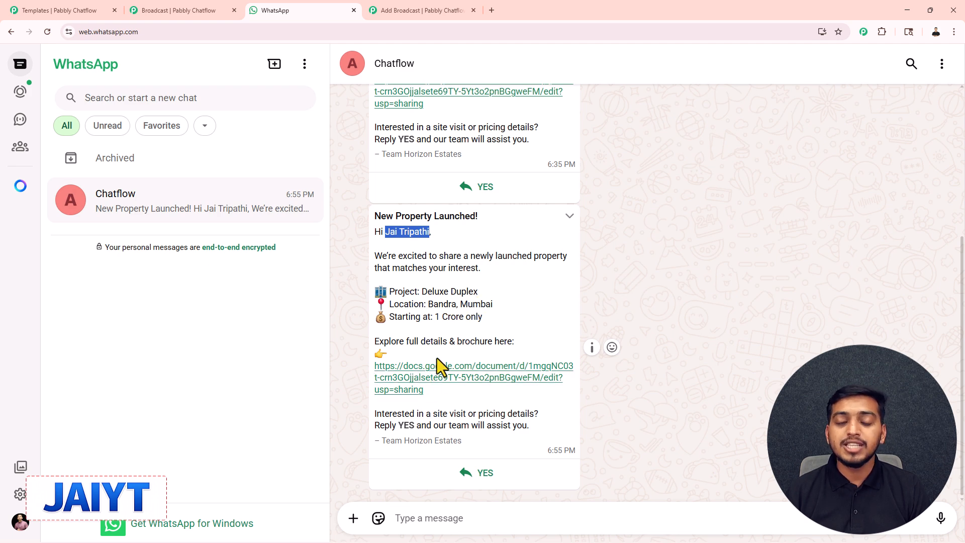
click(402, 9)
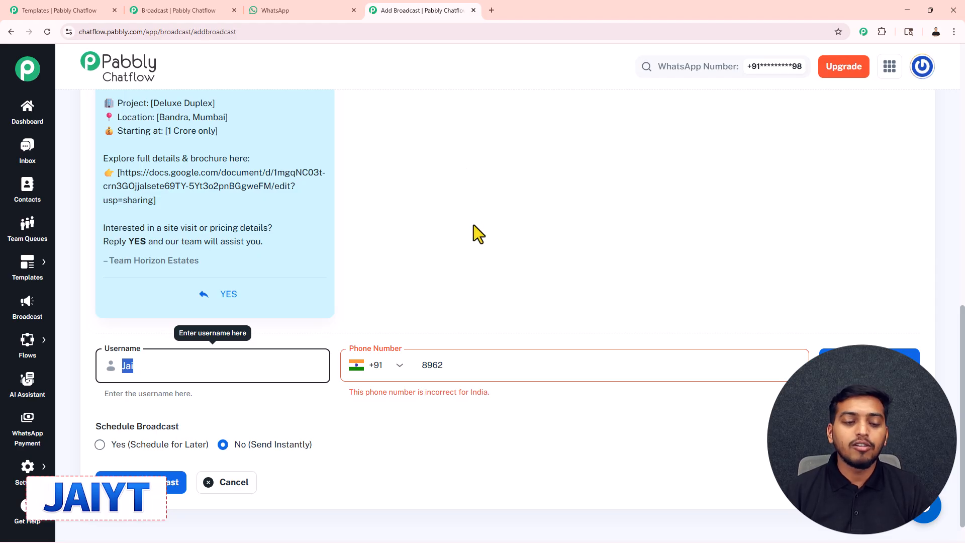
Choose Schedule for Later with send time March 31, 2026 at 06:00 PM
scroll(474, 224, down, 1)
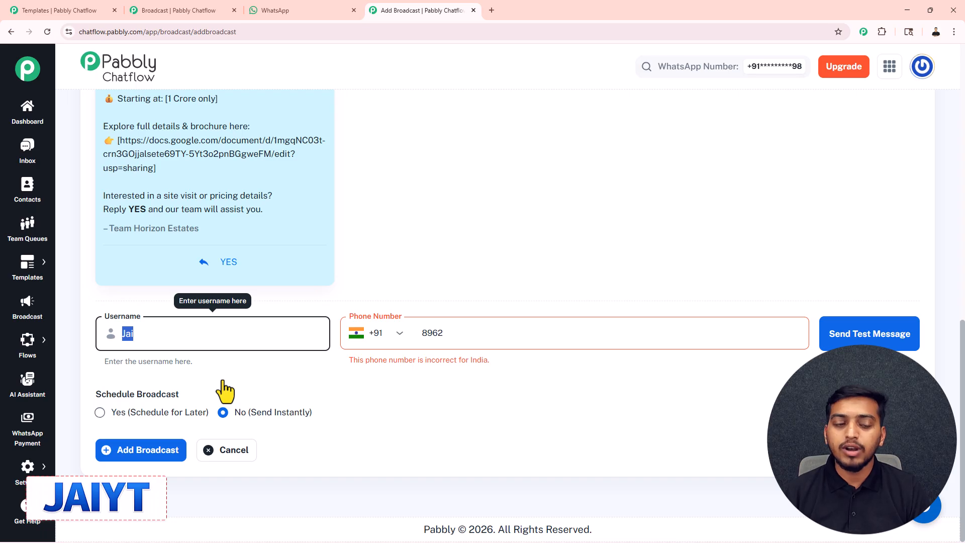
click(100, 413)
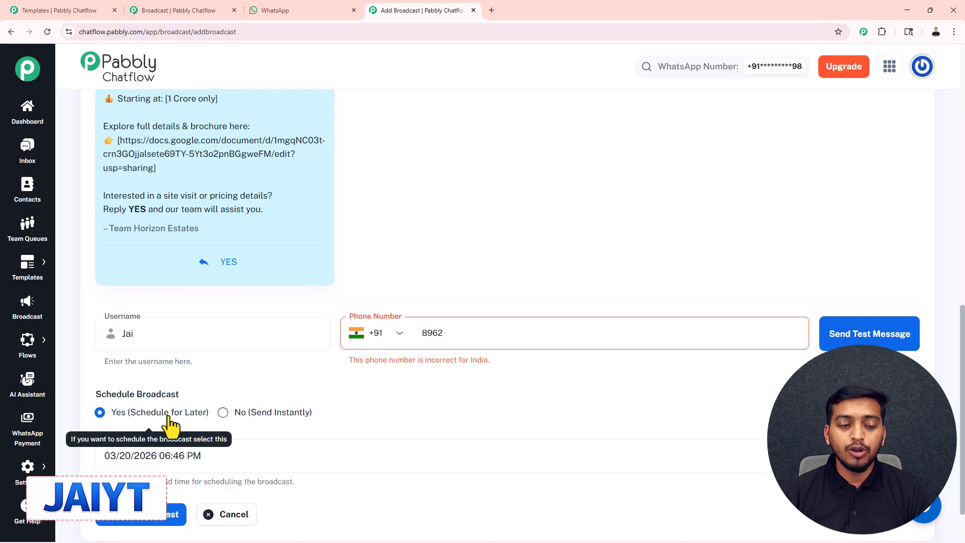
click(510, 455)
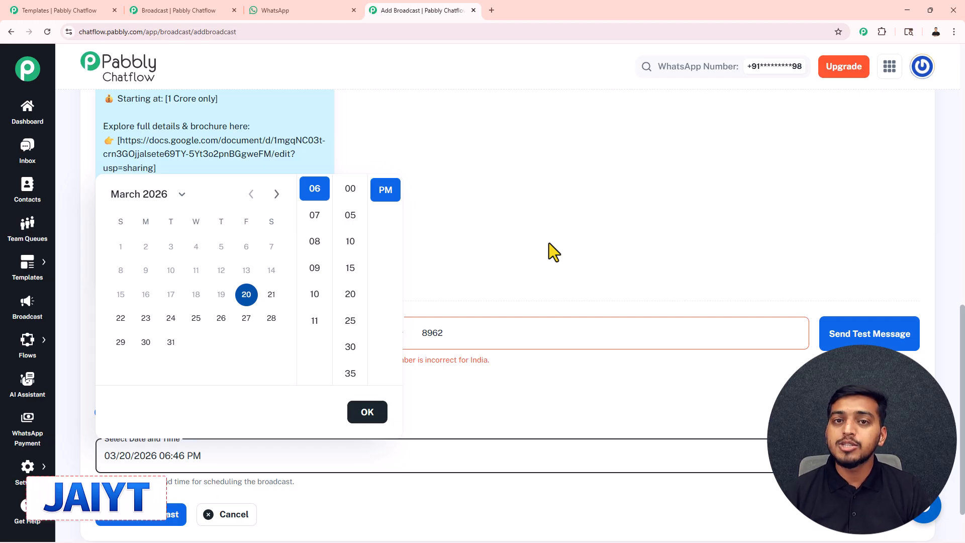
click(172, 343)
click(347, 192)
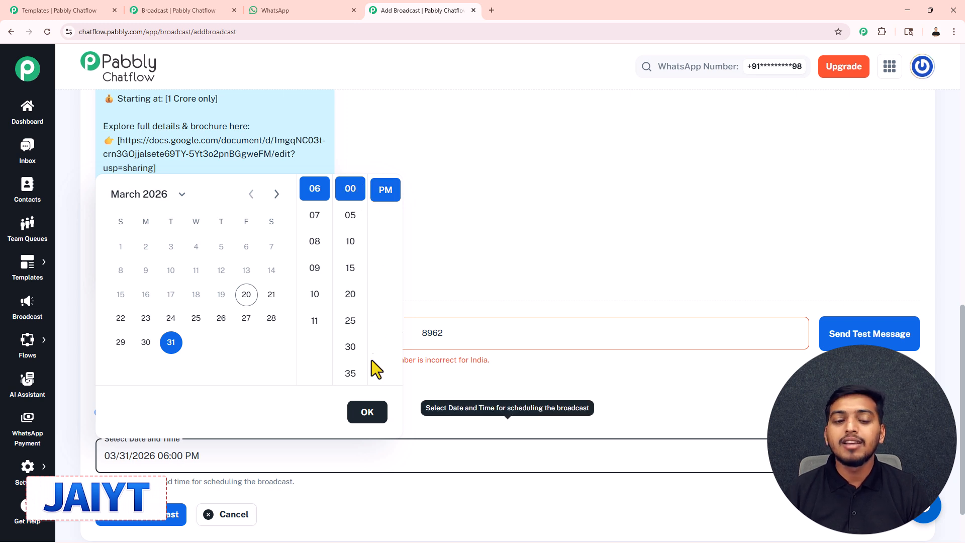
click(369, 418)
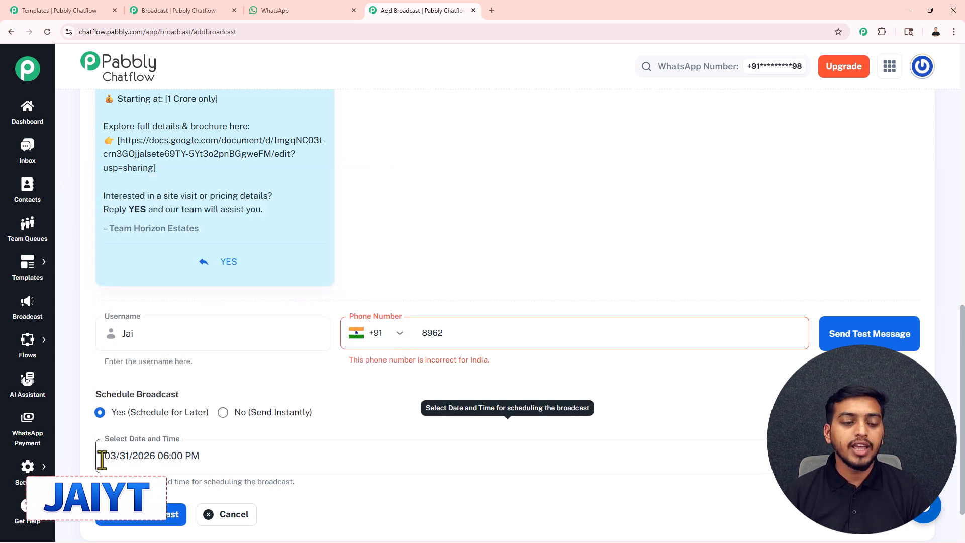
scroll(187, 457, down, 2)
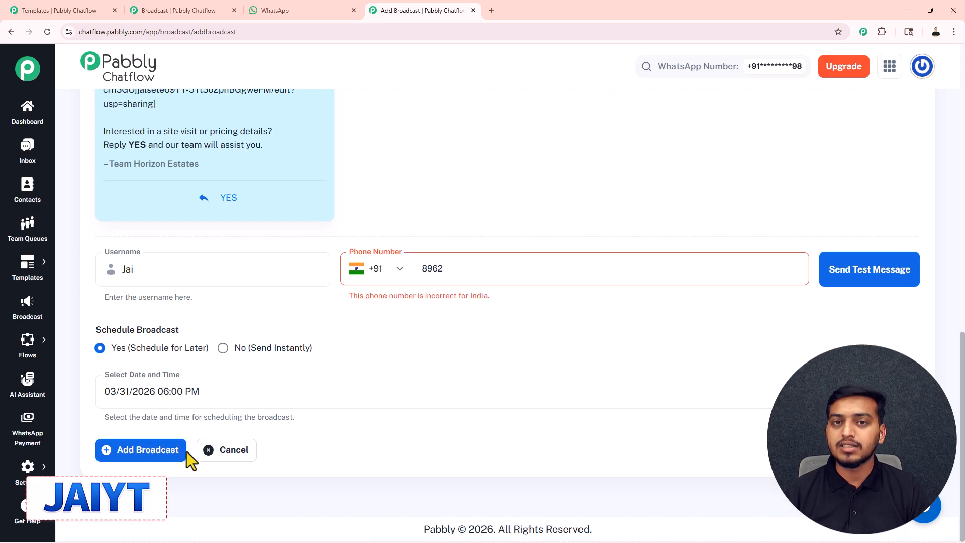
Add the broadcast and confirm the realtor entry shows Scheduled for Mar 31, 2026 06:00 PM
click(184, 449)
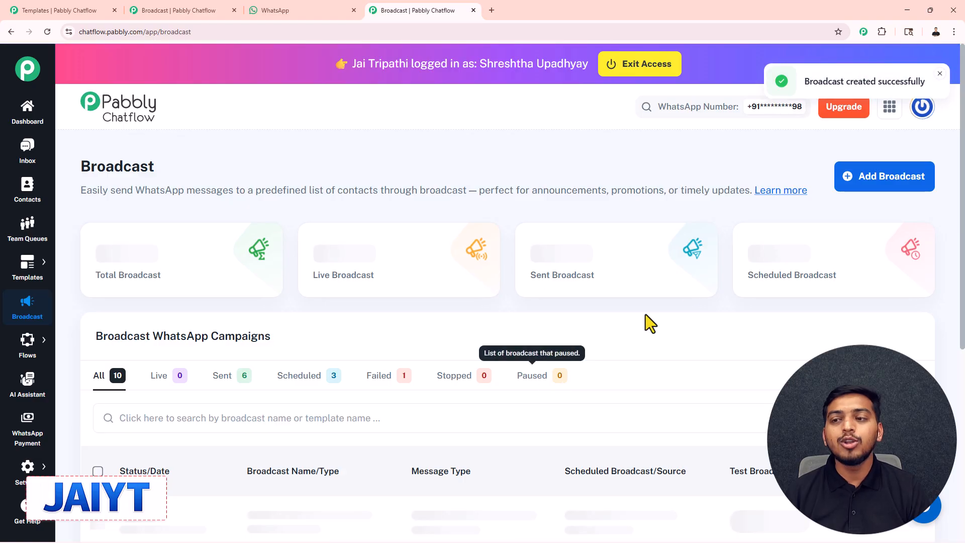
scroll(526, 224, down, 2)
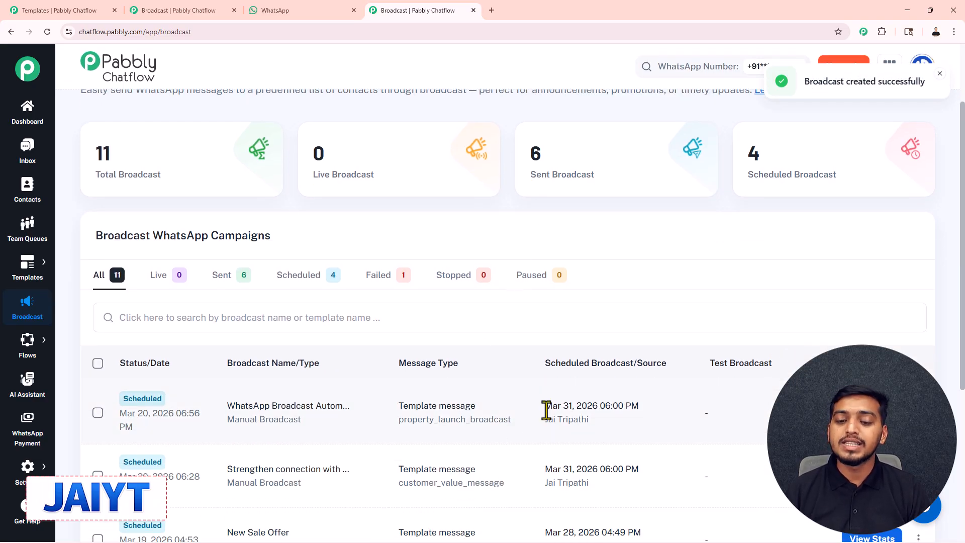
drag(546, 406, 638, 405)
click(605, 256)
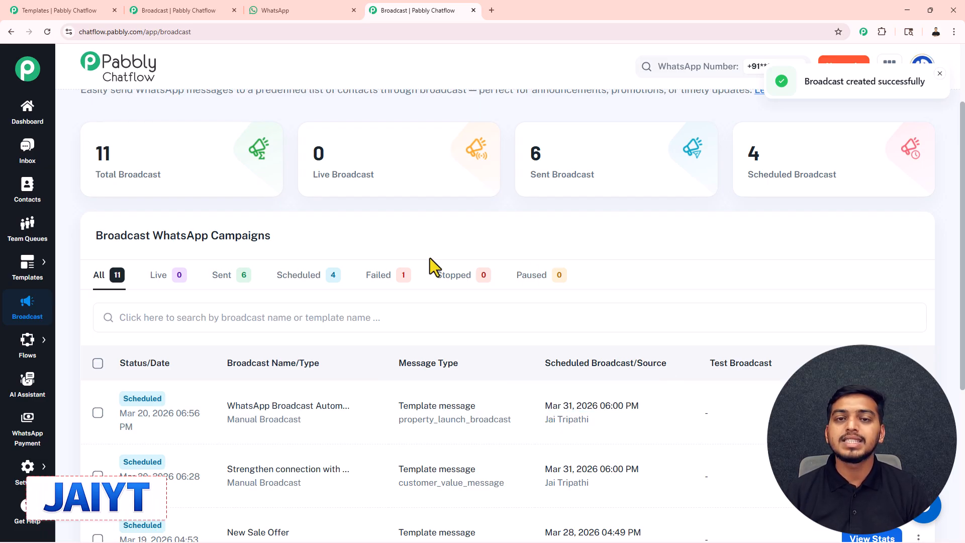
scroll(429, 258, up, 2)
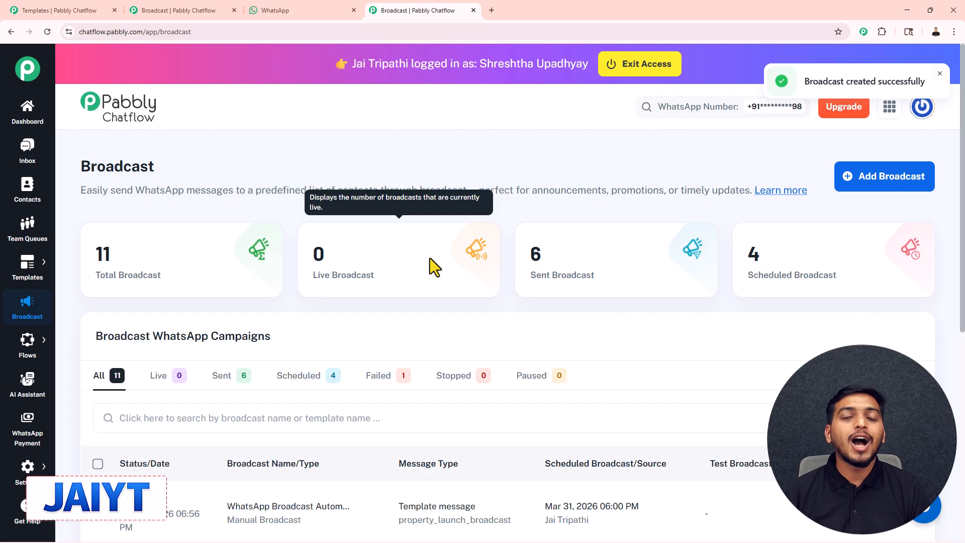